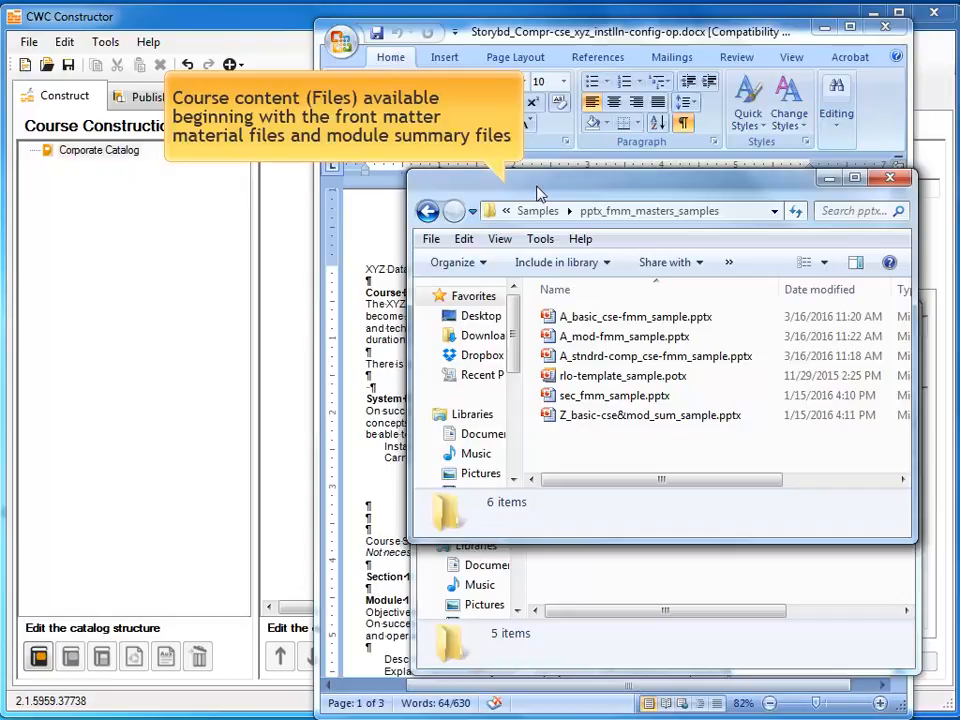
Add a course to the Corporate Catalog and save its title as "XYZ Data System Fundamentals Course", copied from the Word storyboard
left_click_drag(537, 190, 218, 77)
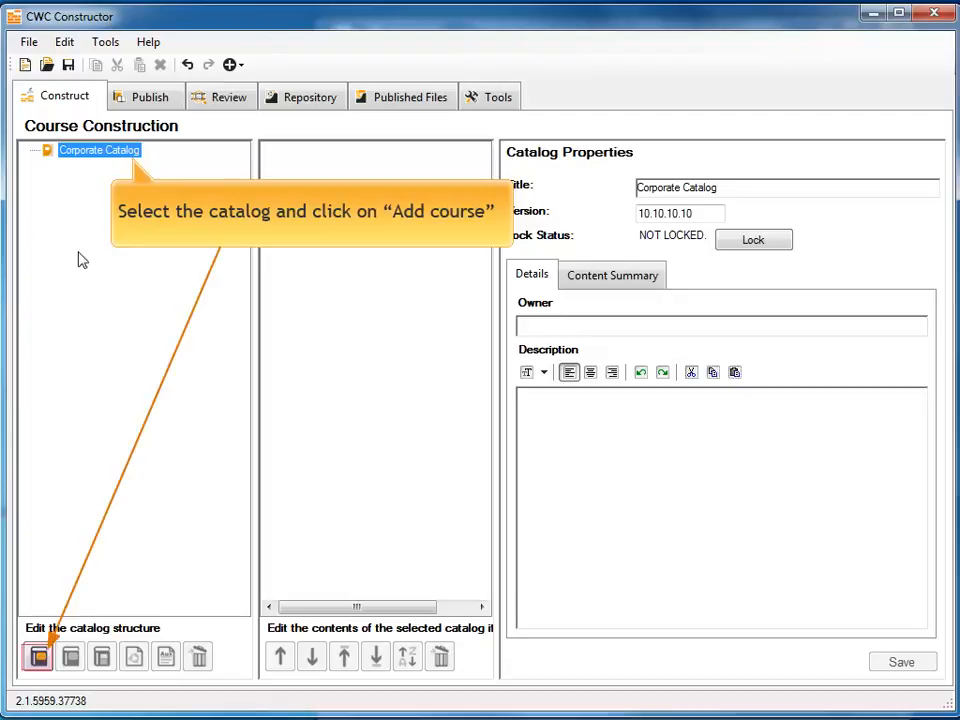
left_click(39, 656)
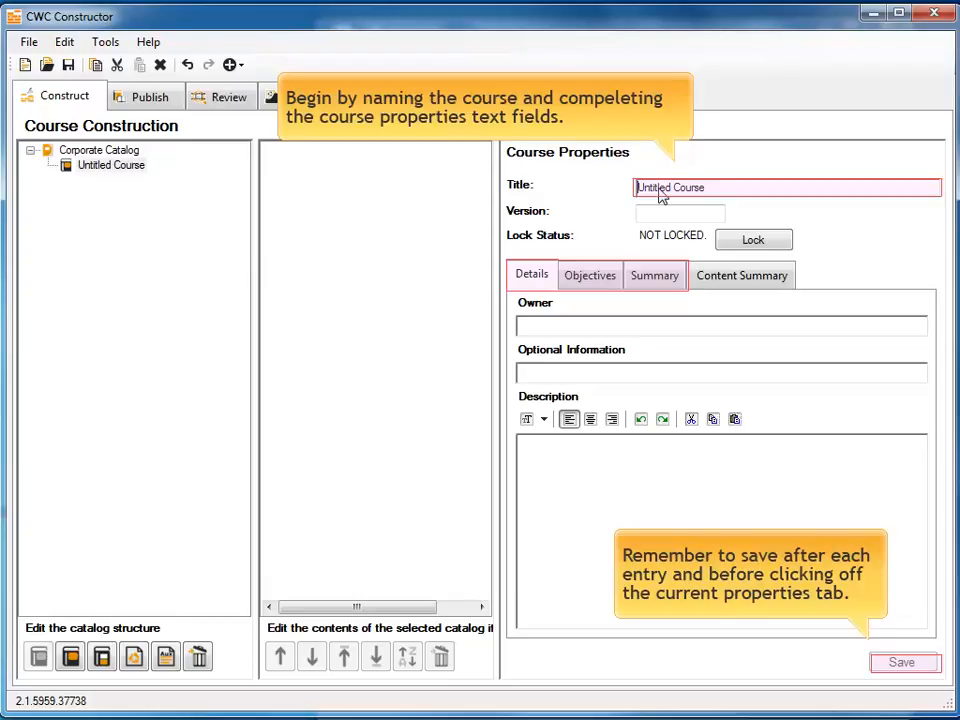
key("alt+Tab")
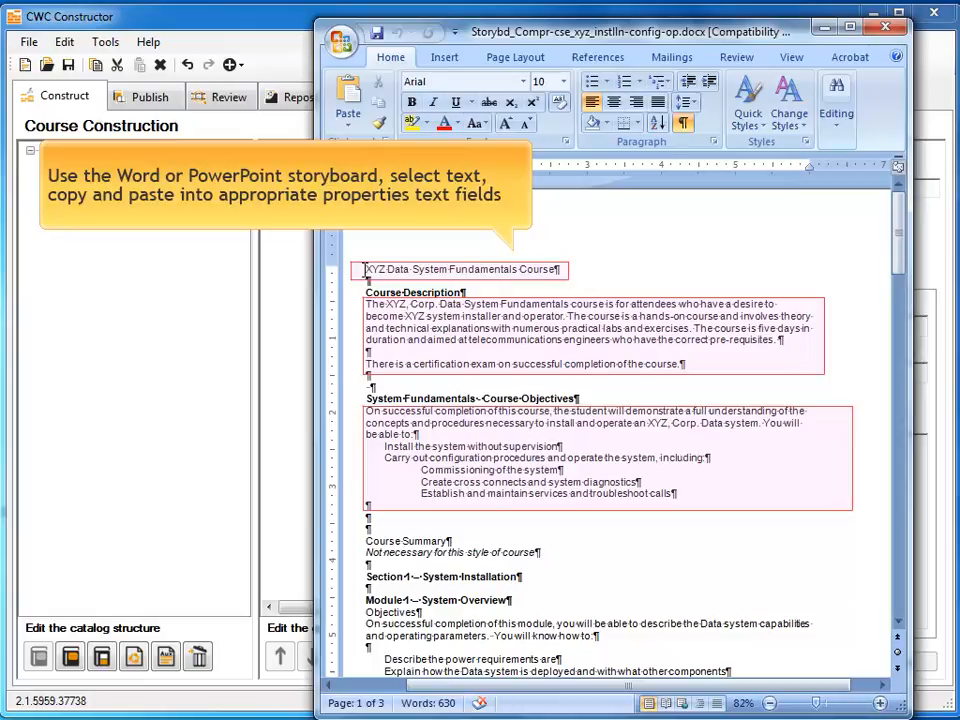
left_click_drag(365, 269, 560, 270)
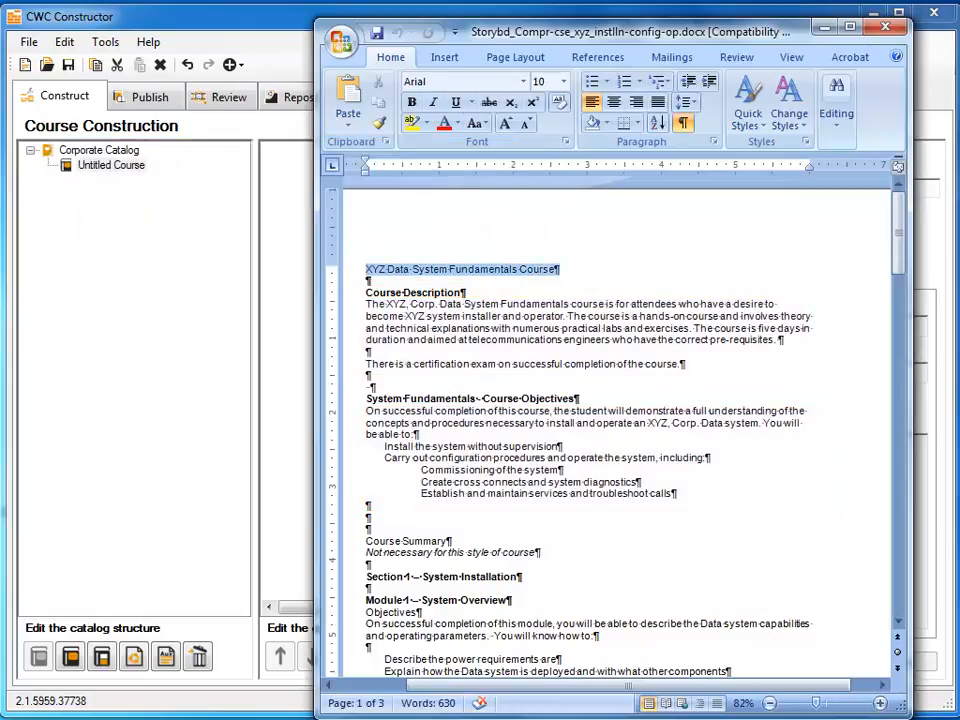
right_click(484, 272)
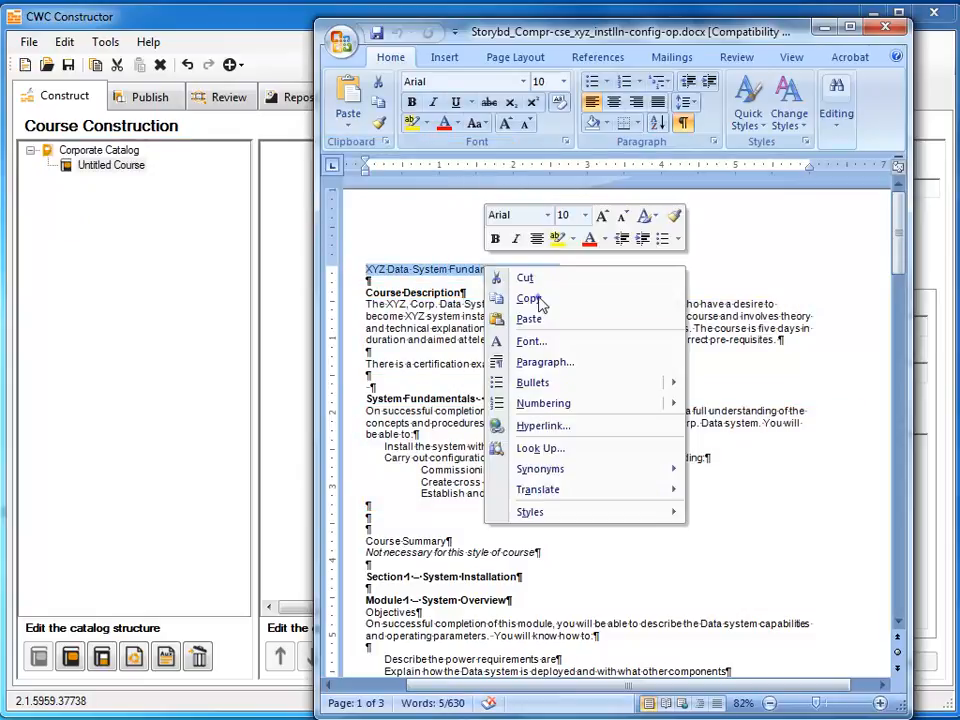
left_click(535, 300)
left_click(225, 196)
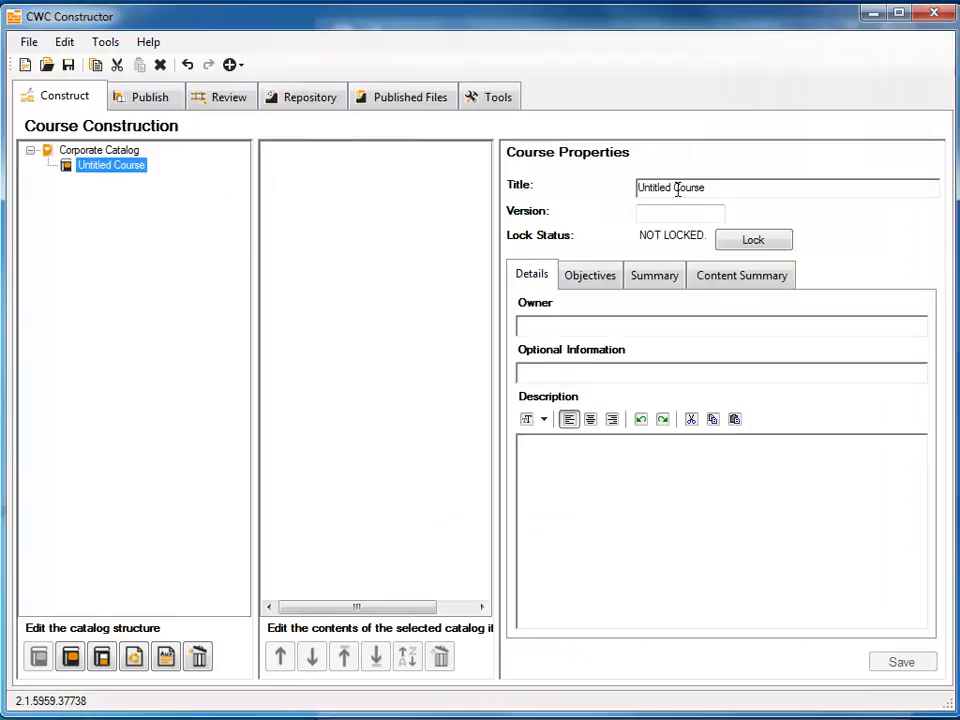
left_click_drag(714, 187, 637, 188)
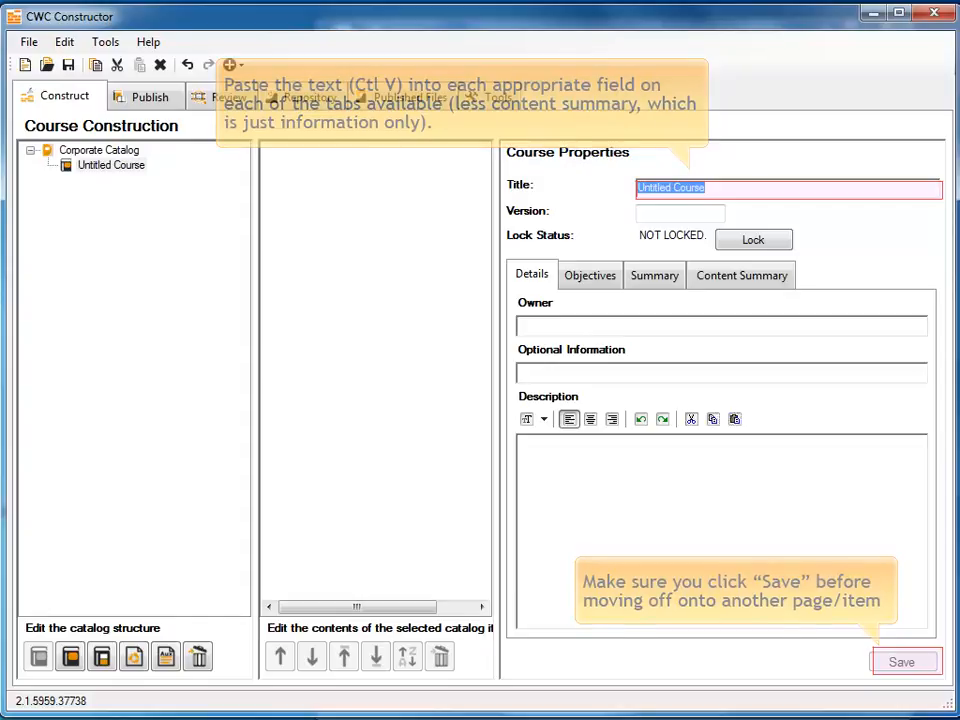
key("ctrl+v")
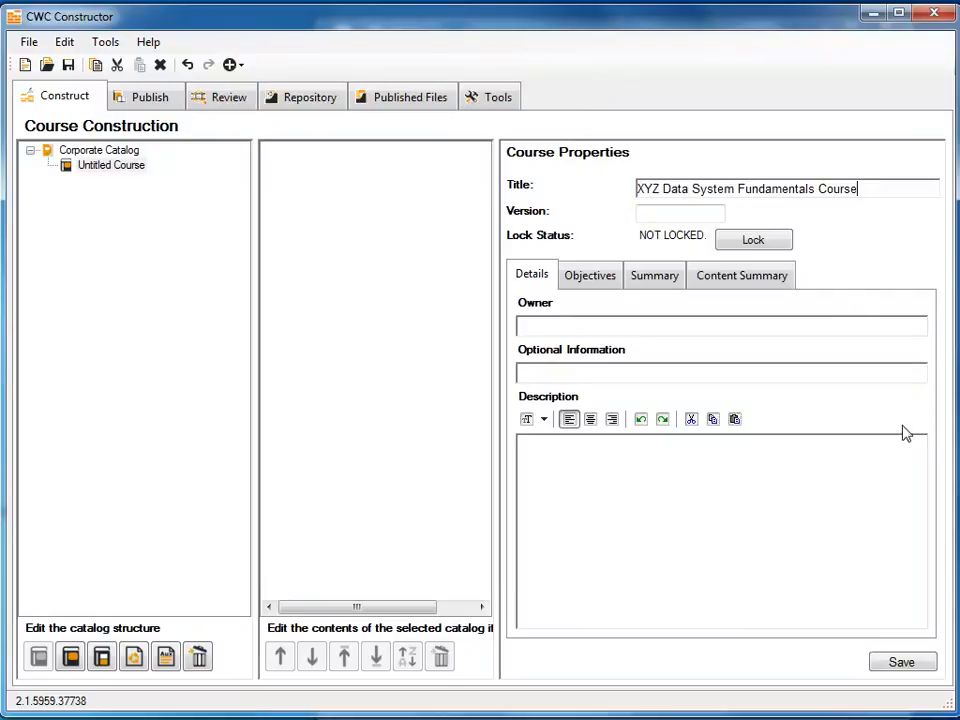
left_click(926, 668)
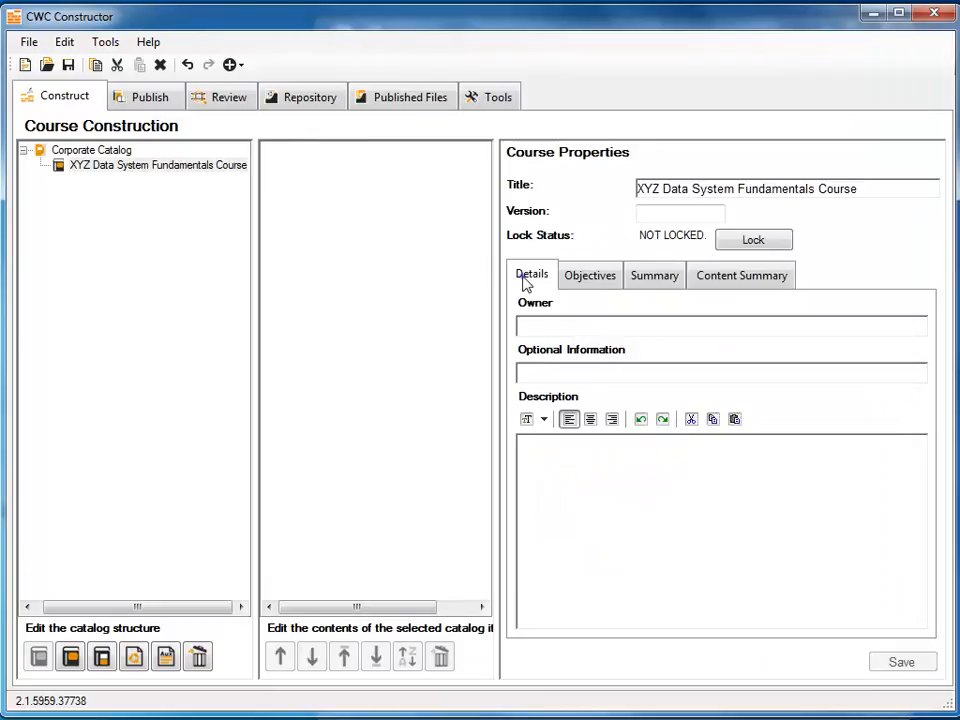
Fill in the course's description and objectives with the matching storyboard text, saving each entry
left_click(542, 446)
left_click(734, 419)
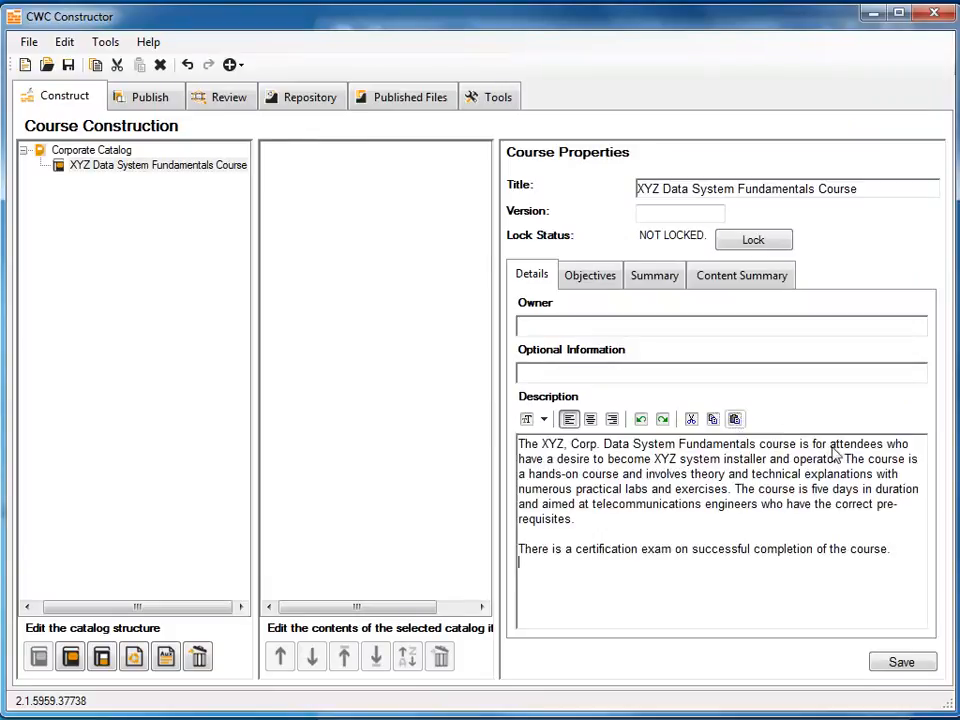
left_click(910, 664)
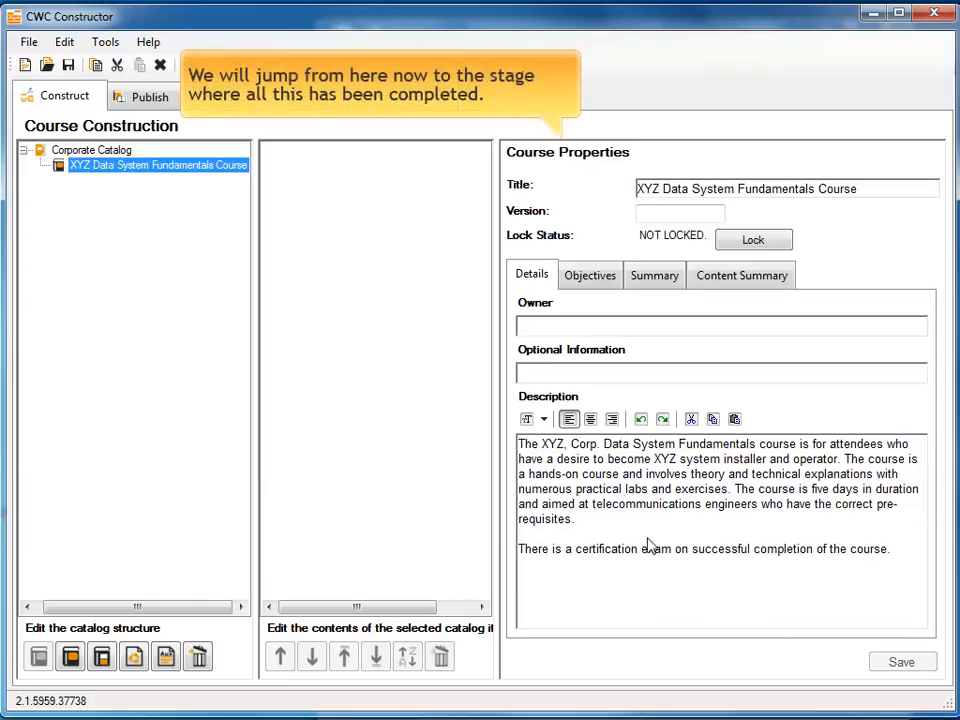
left_click(586, 275)
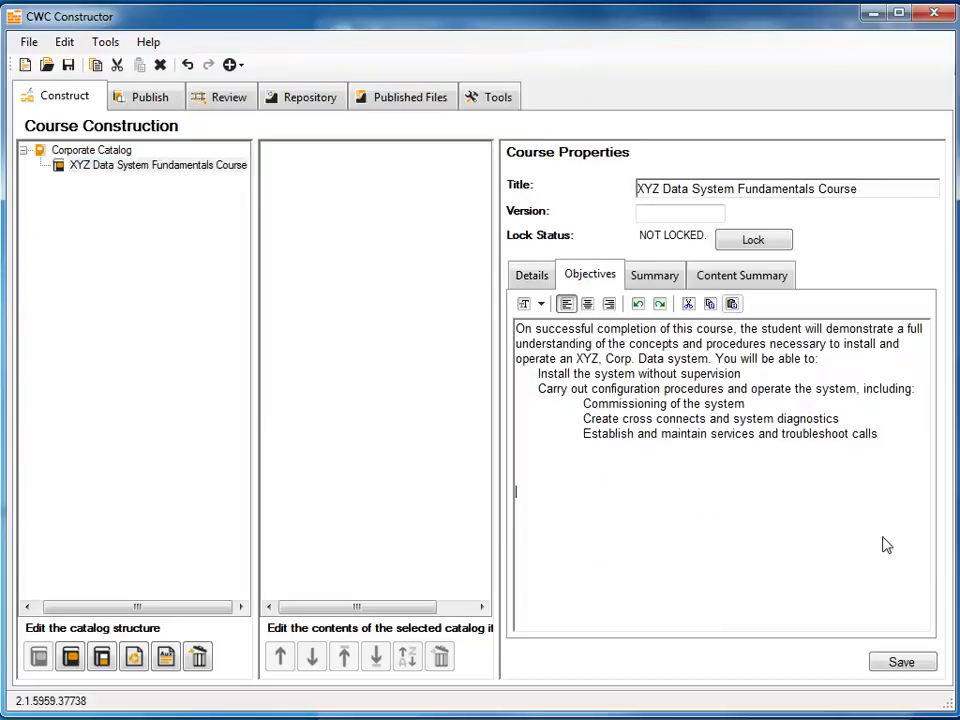
left_click(899, 661)
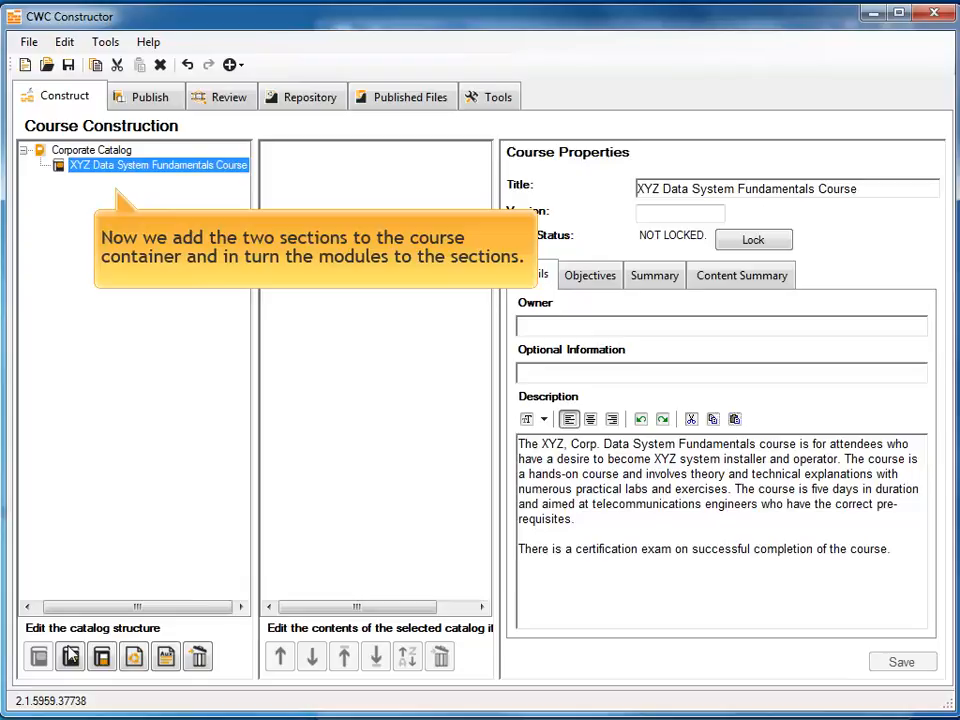
Add two sections to the XYZ Data System Fundamentals Course
right_click(139, 168)
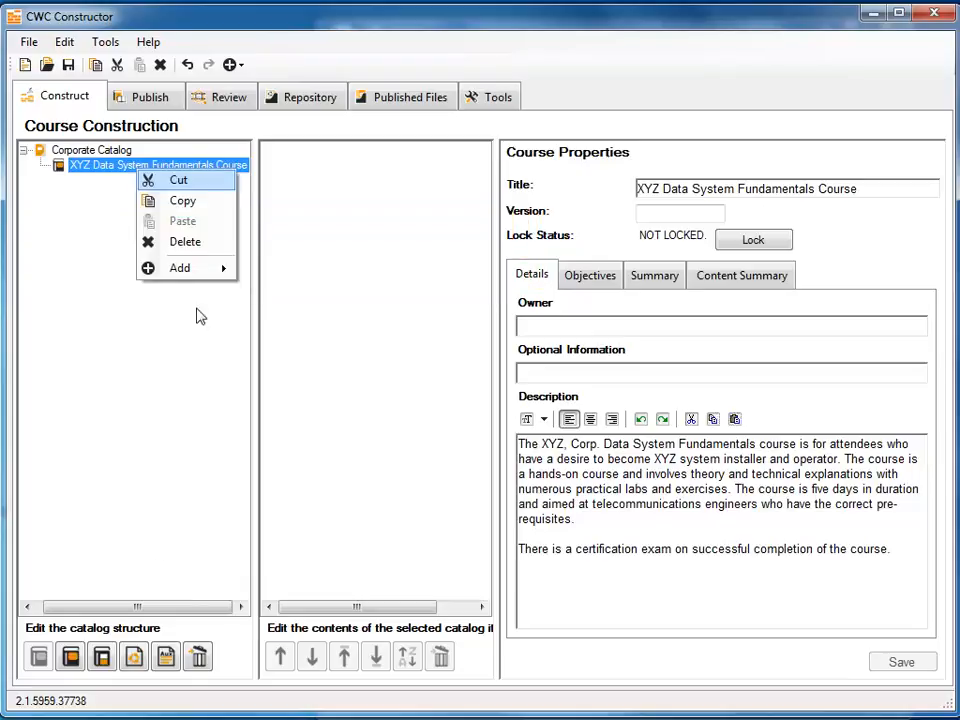
mouse_move(199, 268)
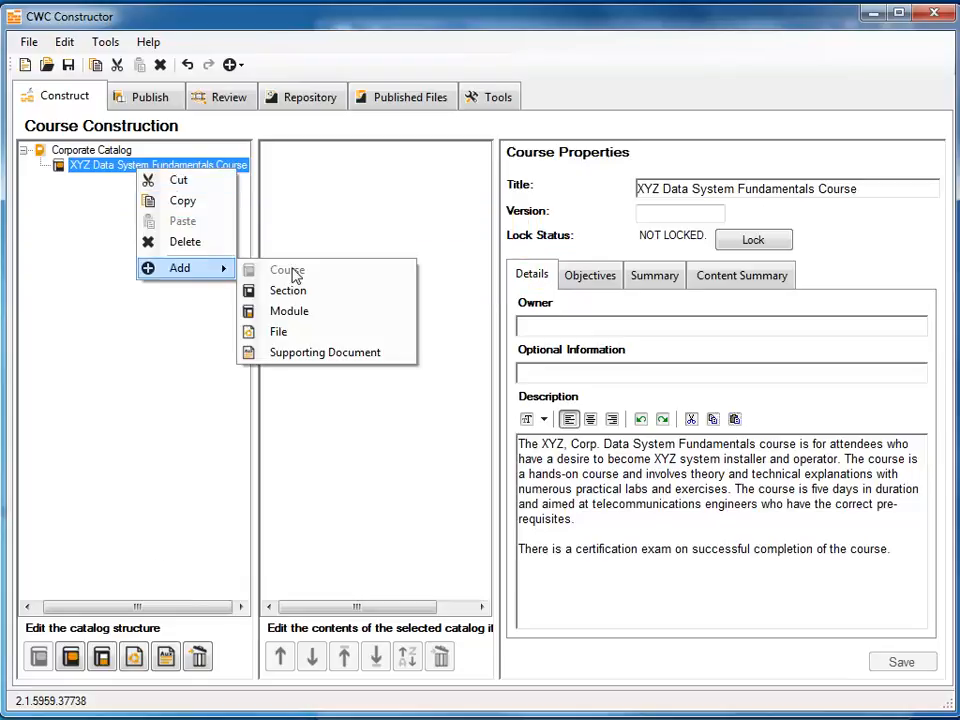
left_click(320, 293)
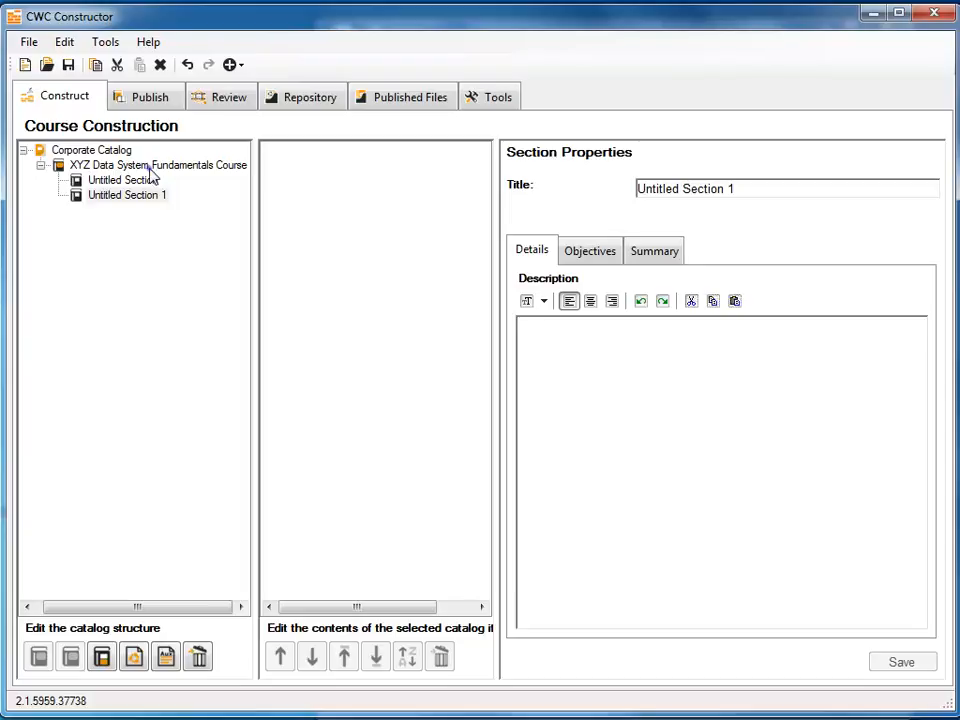
left_click(150, 168)
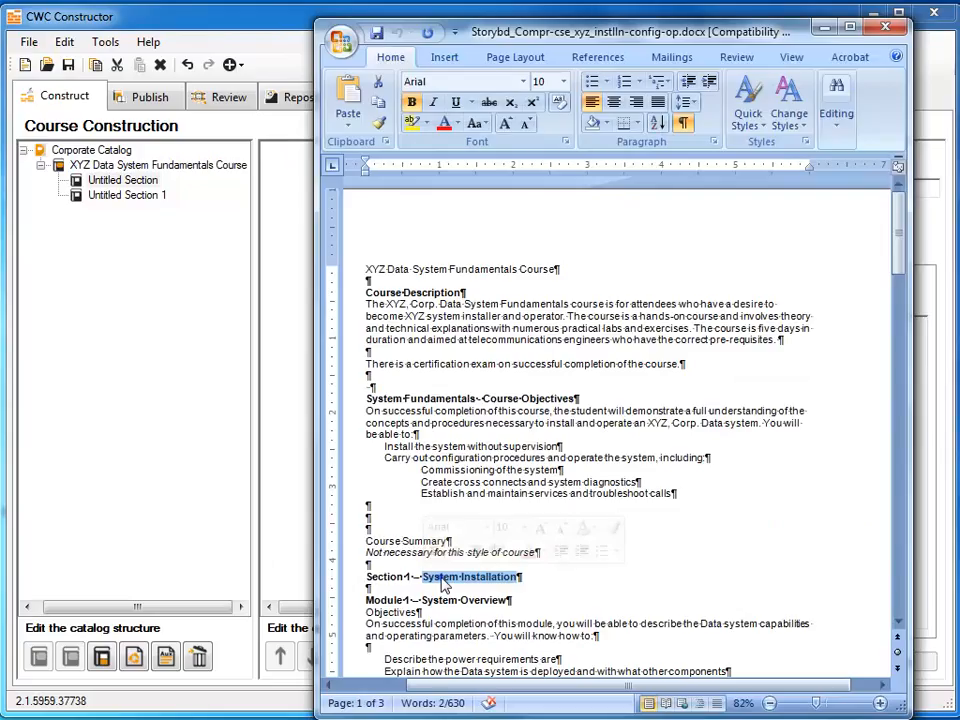
Title the first section "System Installation" and the second "System Configuration and Operation" from the Word storyboard, saving each
right_click(430, 578)
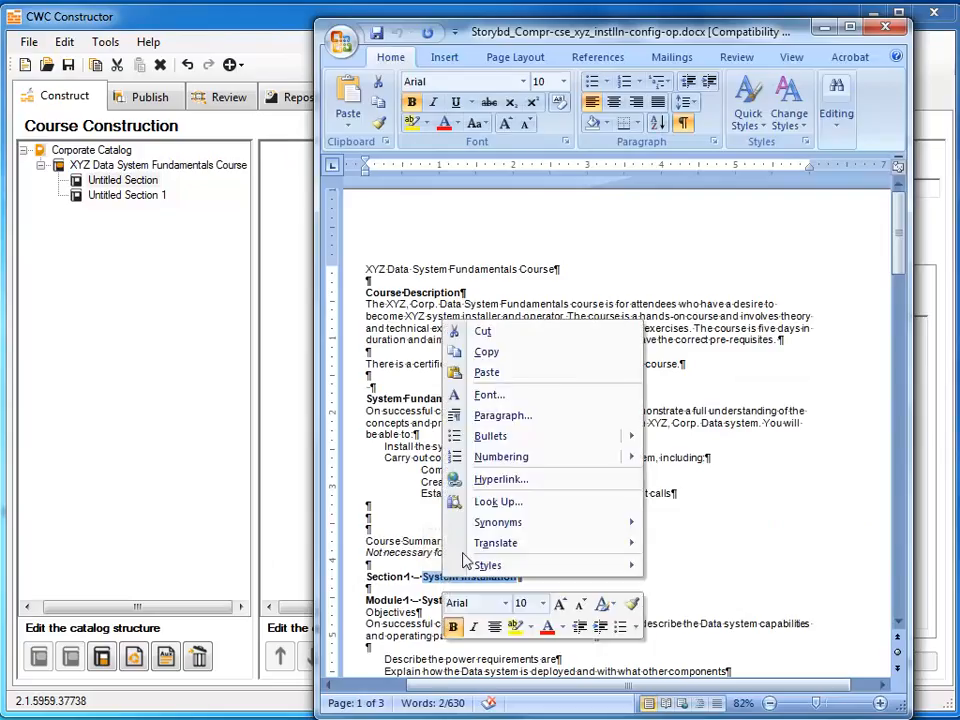
left_click(482, 354)
left_click(120, 181)
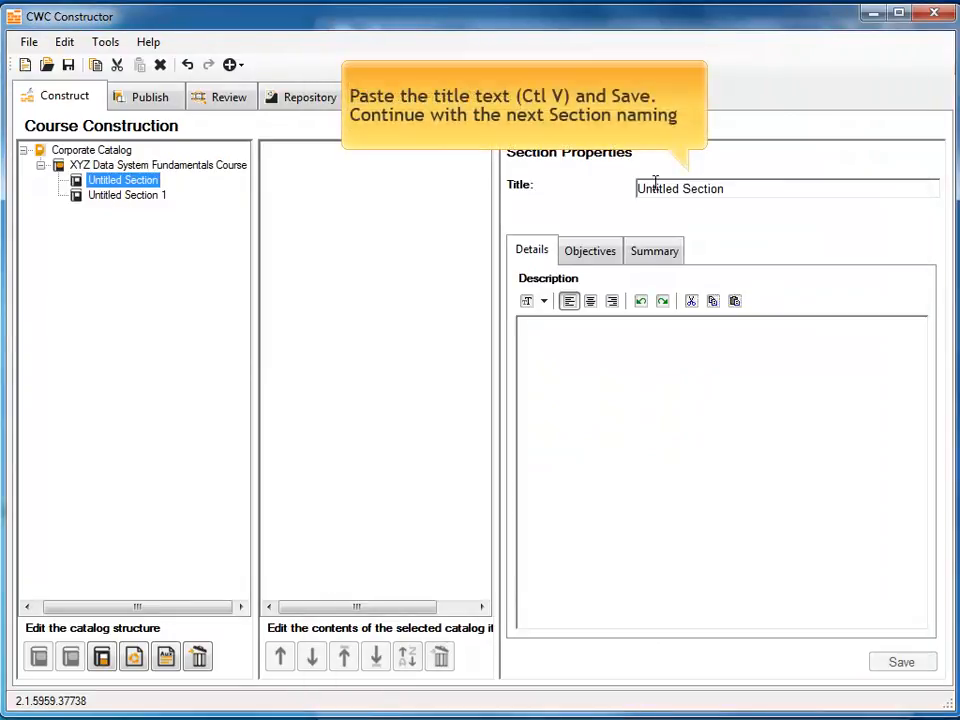
left_click_drag(739, 186, 658, 187)
key("ctrl+v")
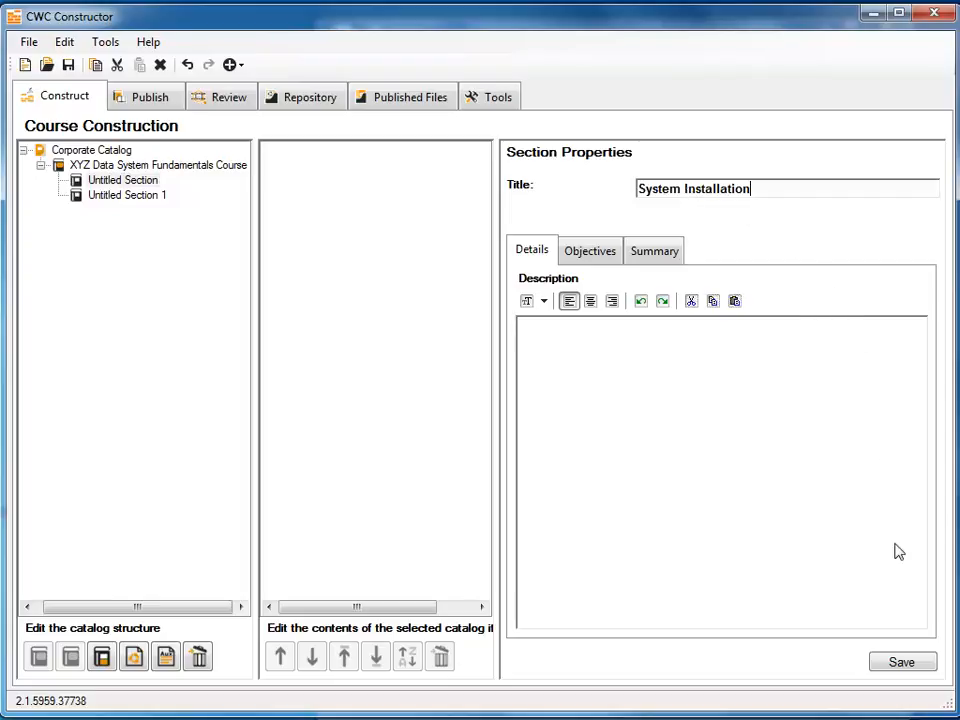
left_click(901, 664)
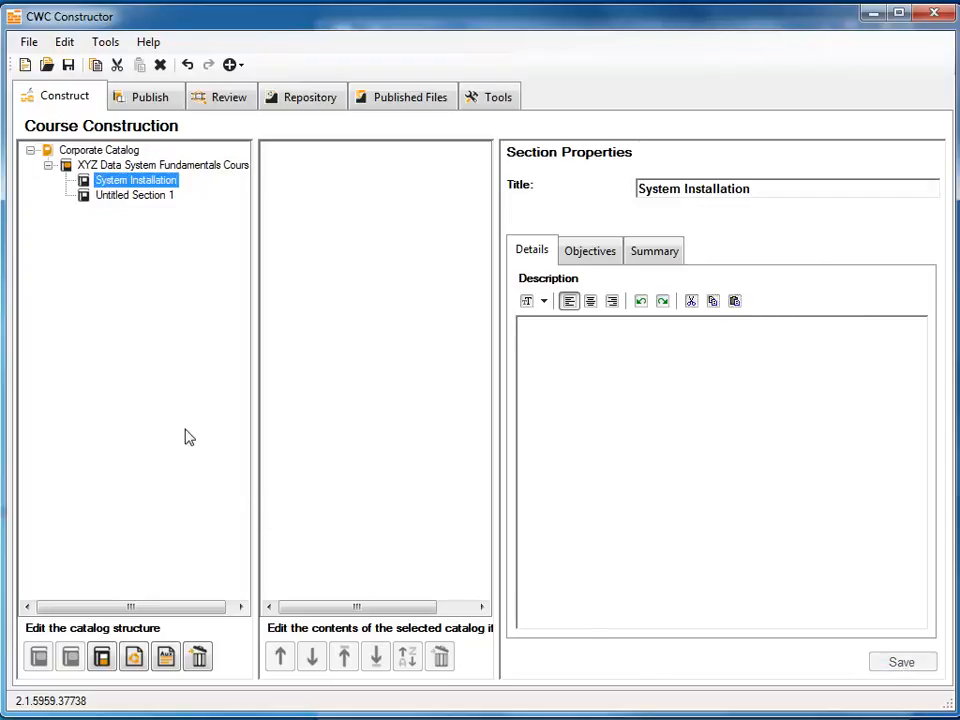
left_click(121, 201)
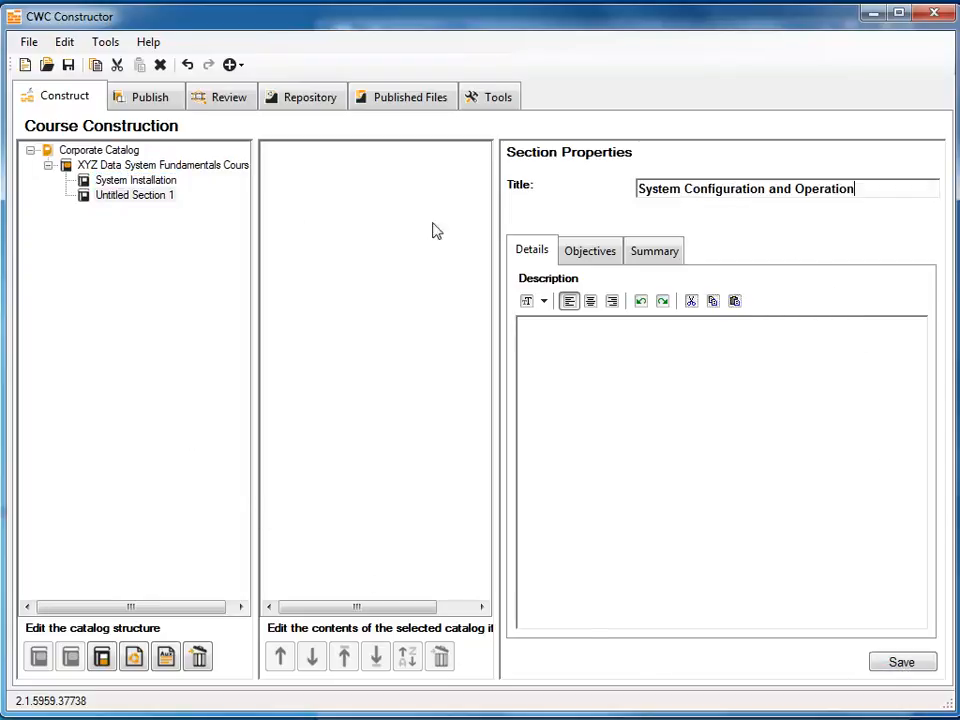
left_click(902, 663)
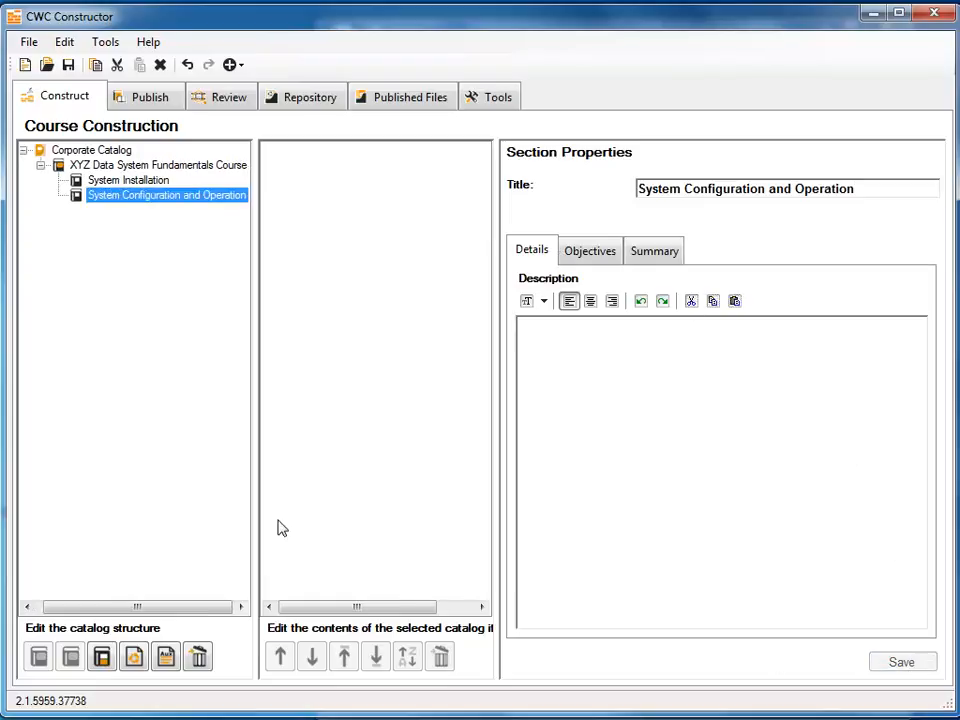
Add two modules to the System Installation section and two to the System Configuration and Operation section
left_click(104, 181)
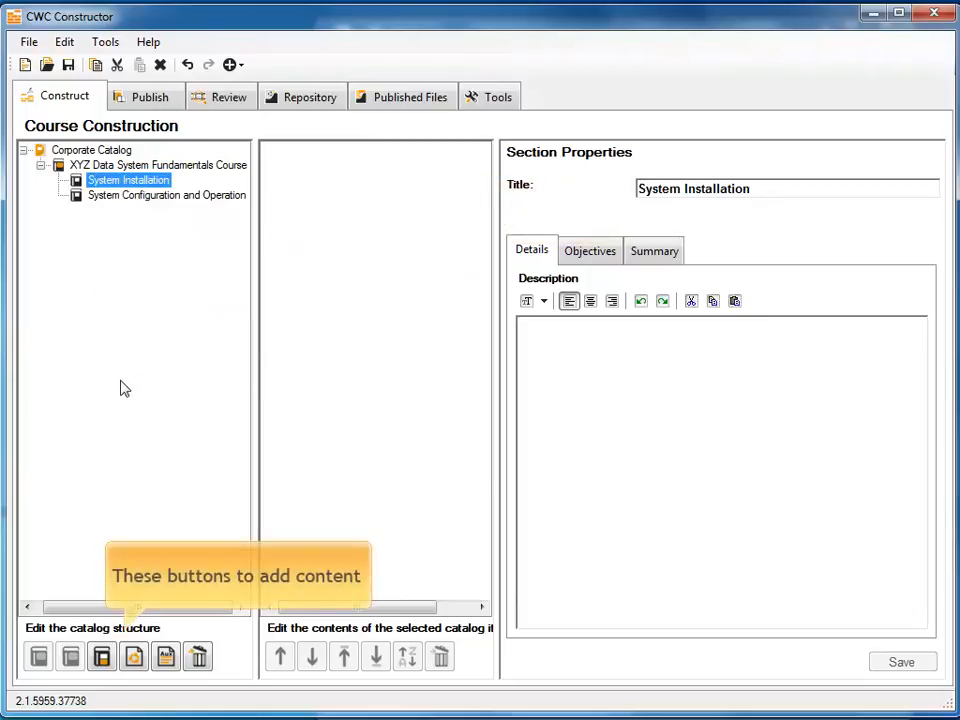
left_click(101, 657)
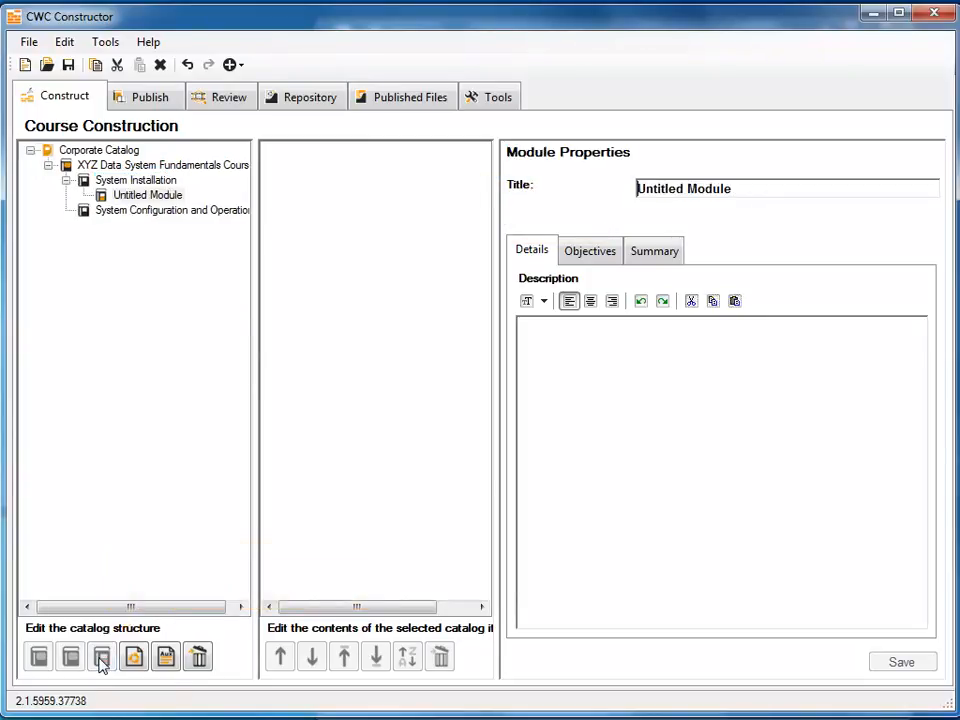
left_click(137, 181)
left_click(104, 659)
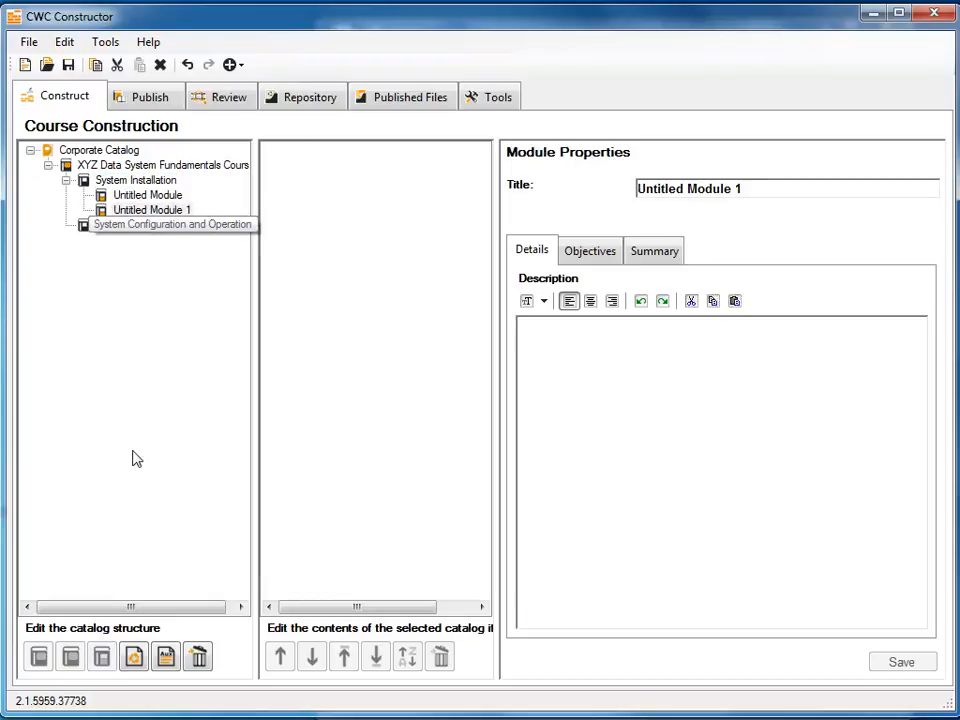
left_click(131, 226)
left_click(104, 662)
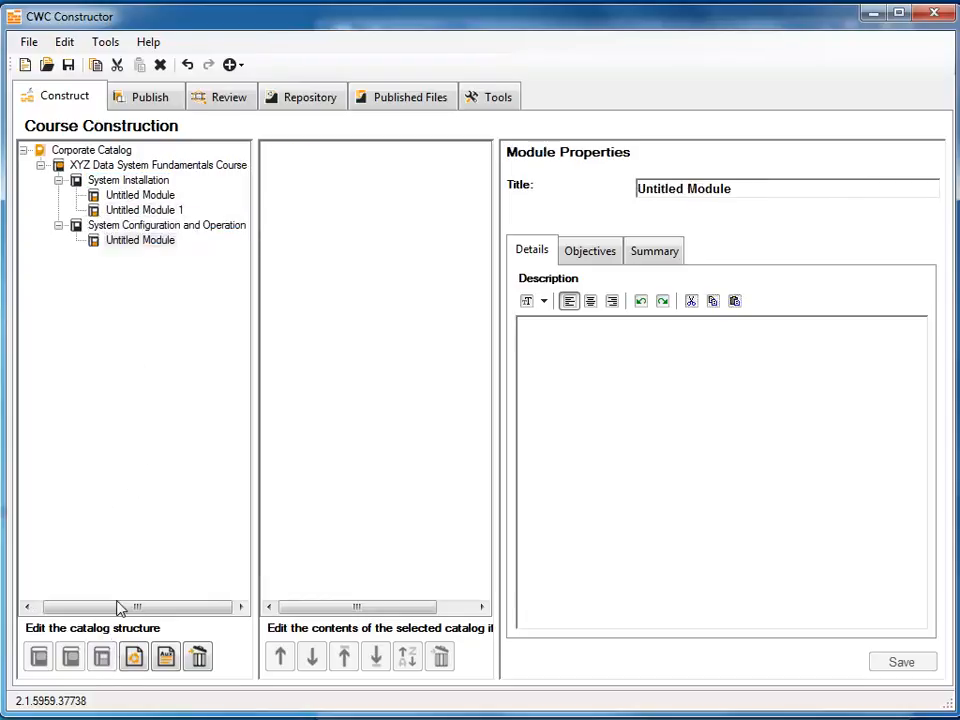
left_click(124, 226)
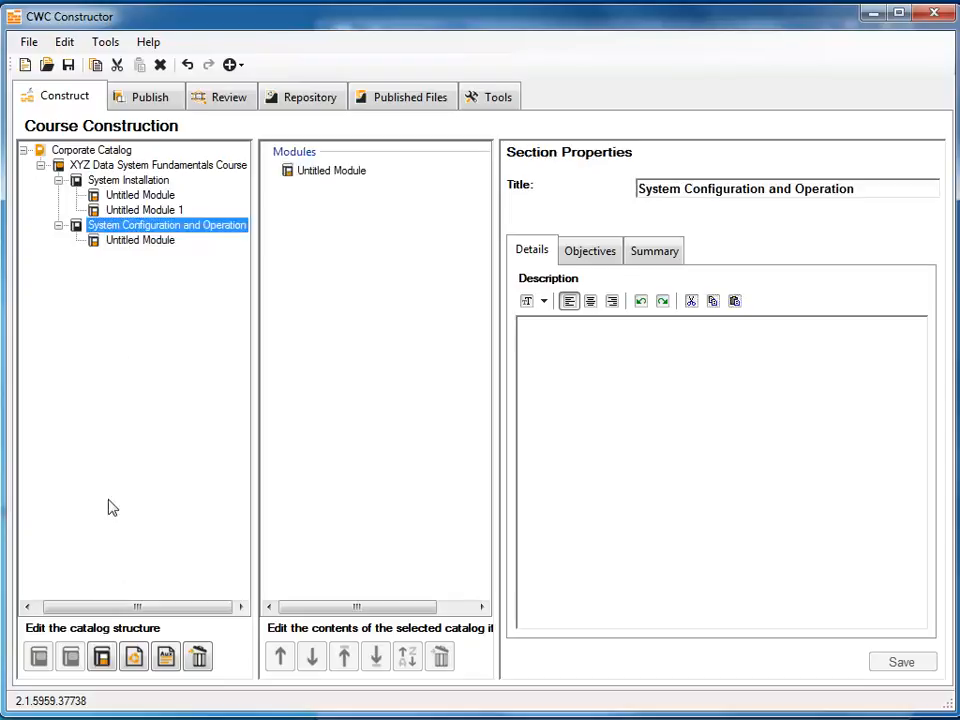
left_click(102, 656)
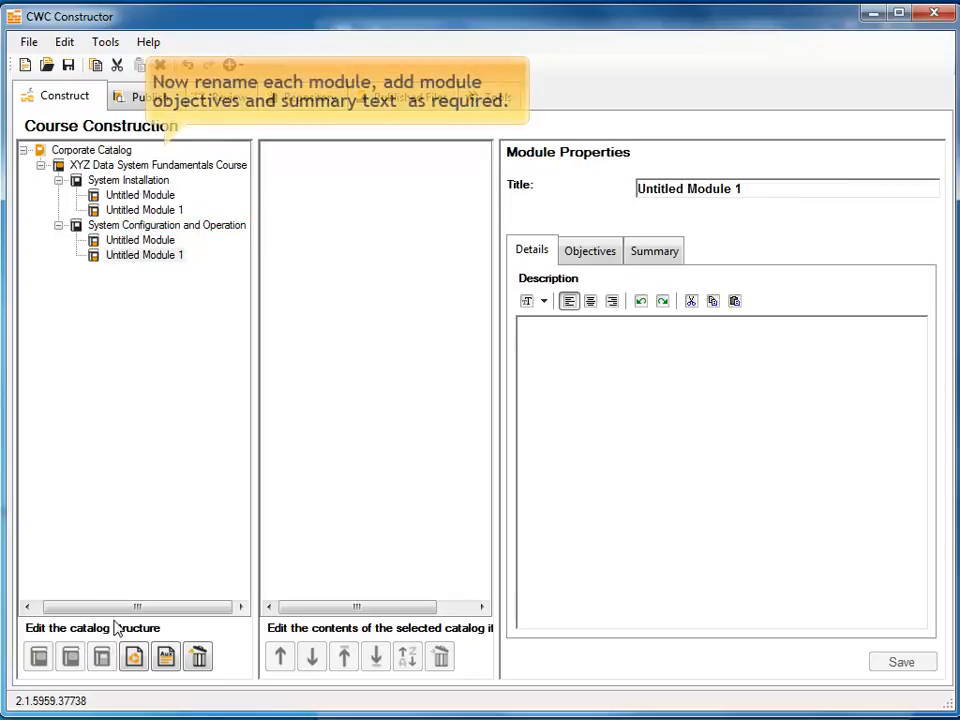
Set the title of the first module under the System Installation section to "System Overview"
left_click(122, 195)
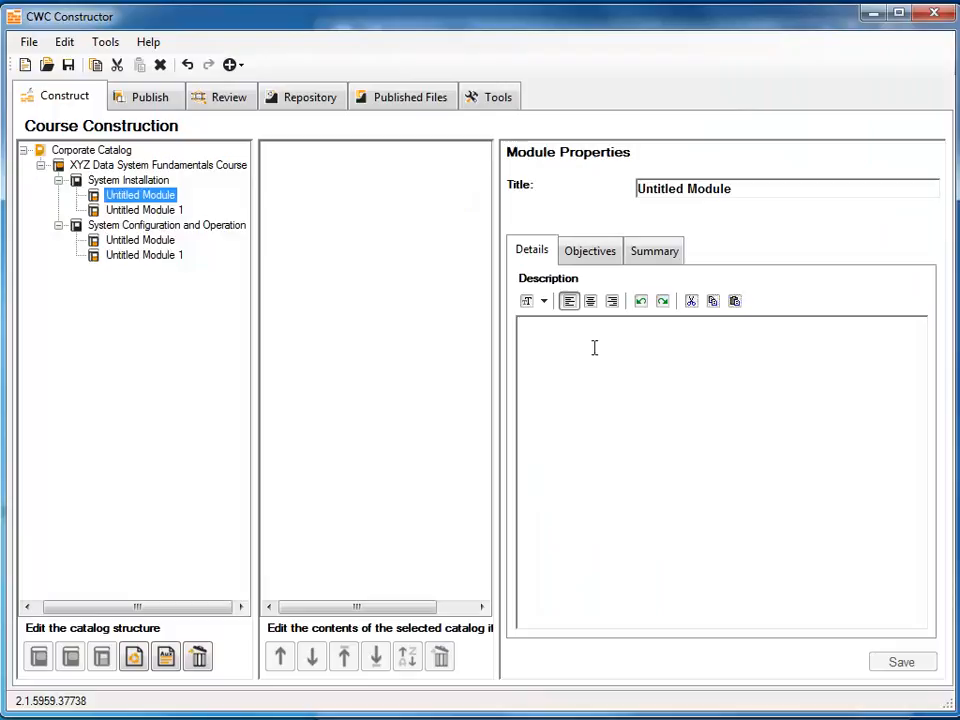
left_click(762, 183)
type("System Overview")
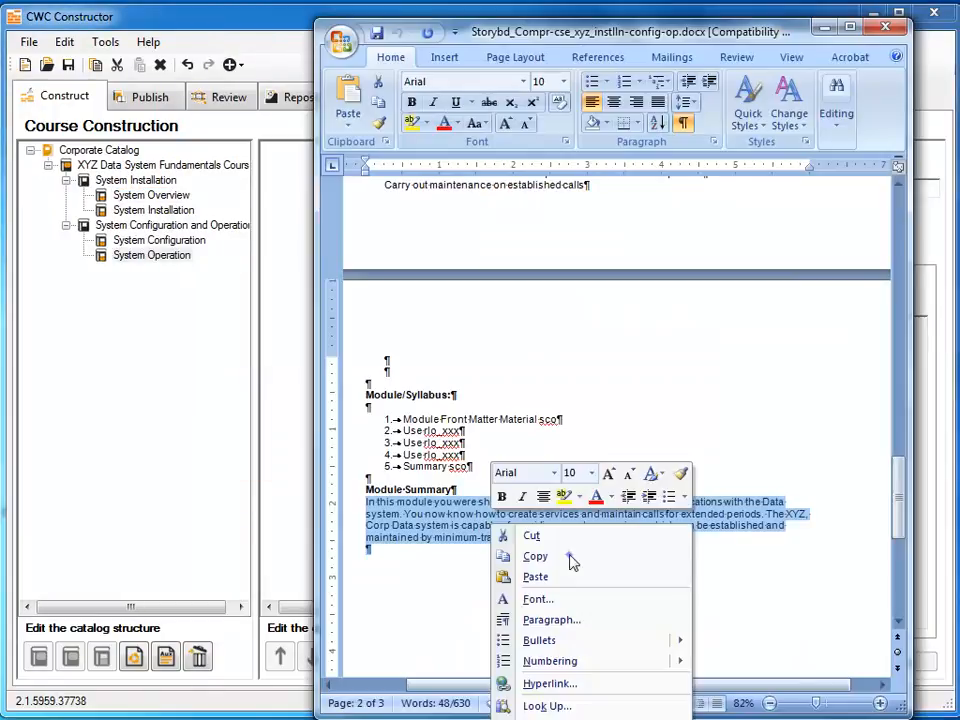
Paste the storyboard's module summary text into the System Operation module's summary and save it
left_click(200, 256)
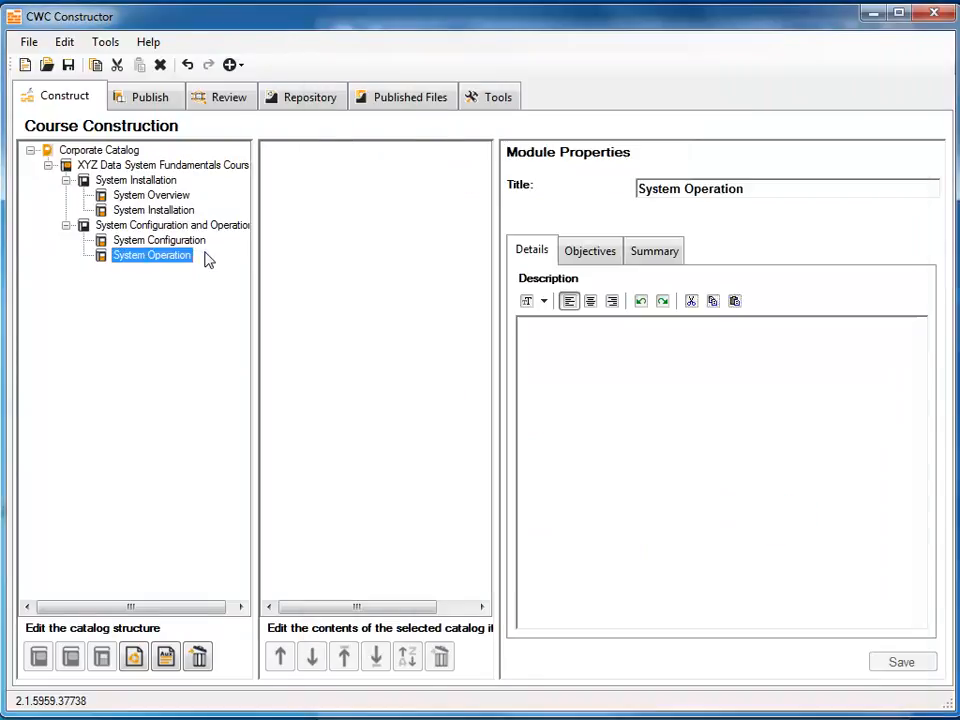
left_click(648, 260)
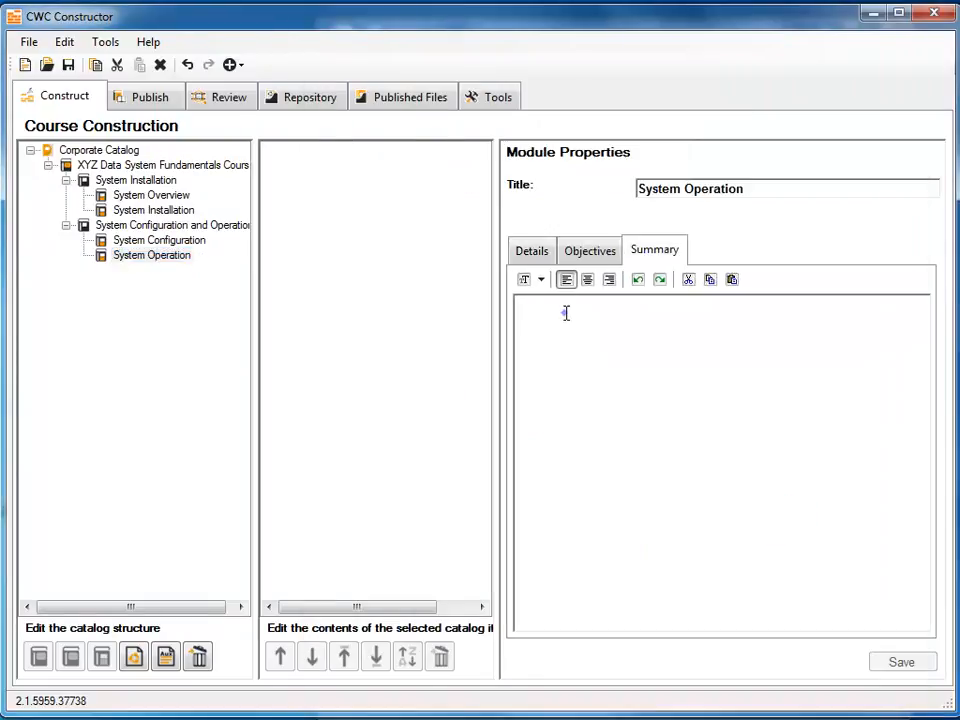
left_click(731, 279)
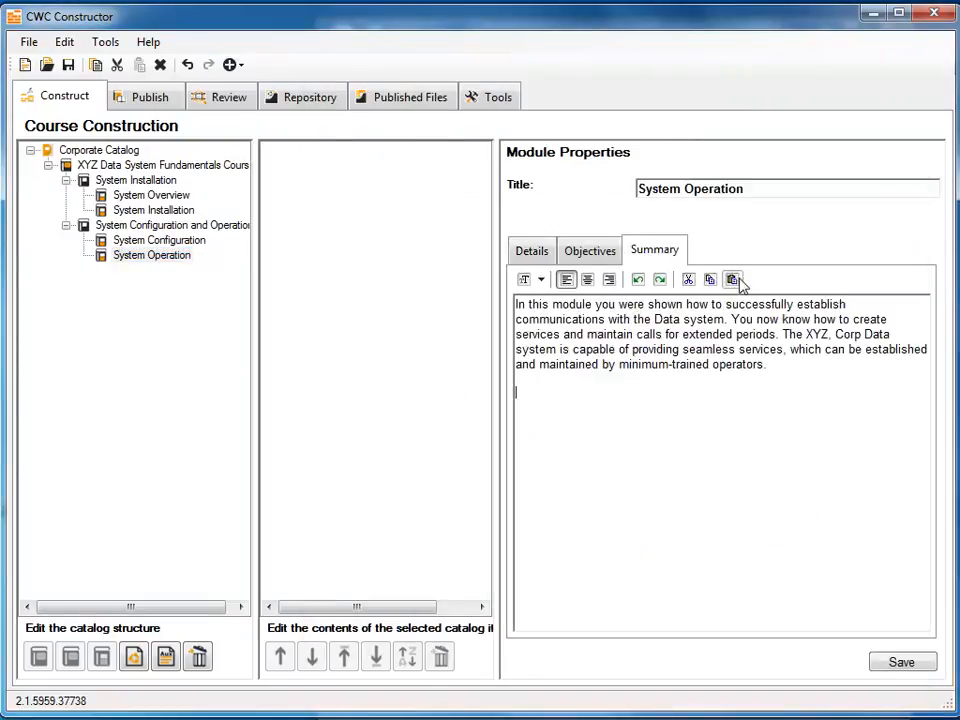
left_click(900, 663)
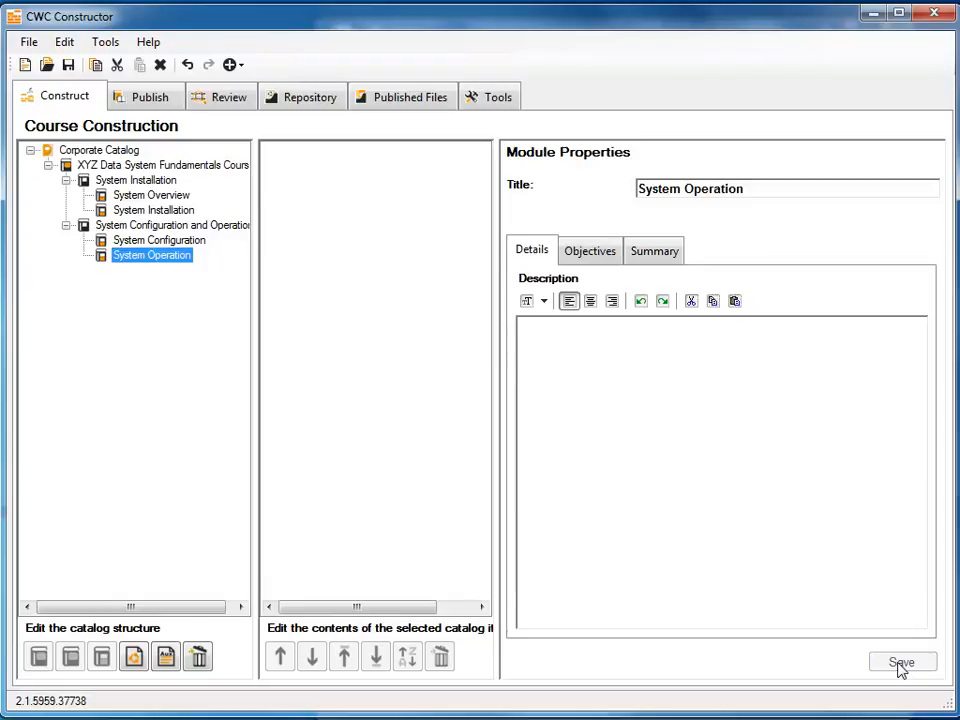
left_click(157, 241)
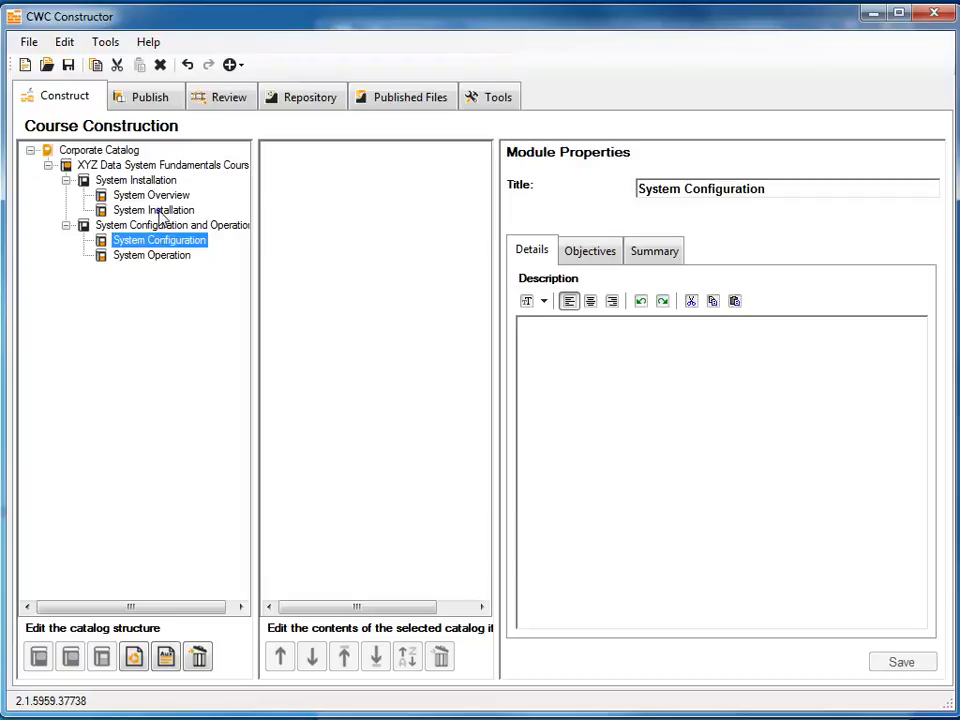
left_click(158, 211)
left_click(155, 196)
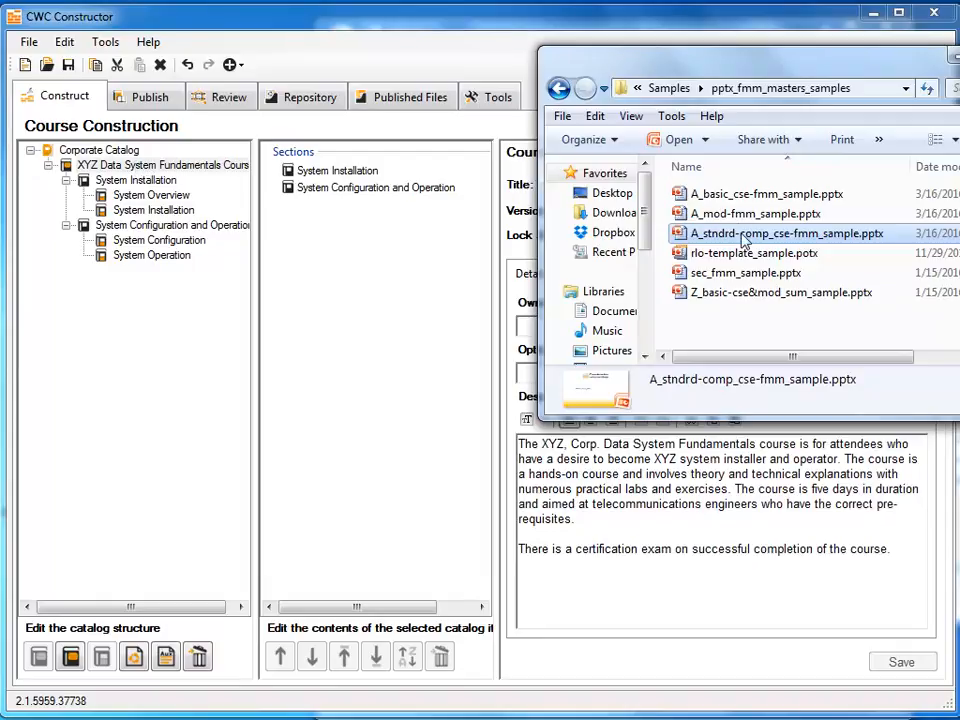
Add A_stndrd-comp_cse-fmm_sample.pptx to the XYZ Data System Fundamentals course and sec_fmm_sample.pptx to each of its two sections
left_click_drag(742, 238, 330, 215)
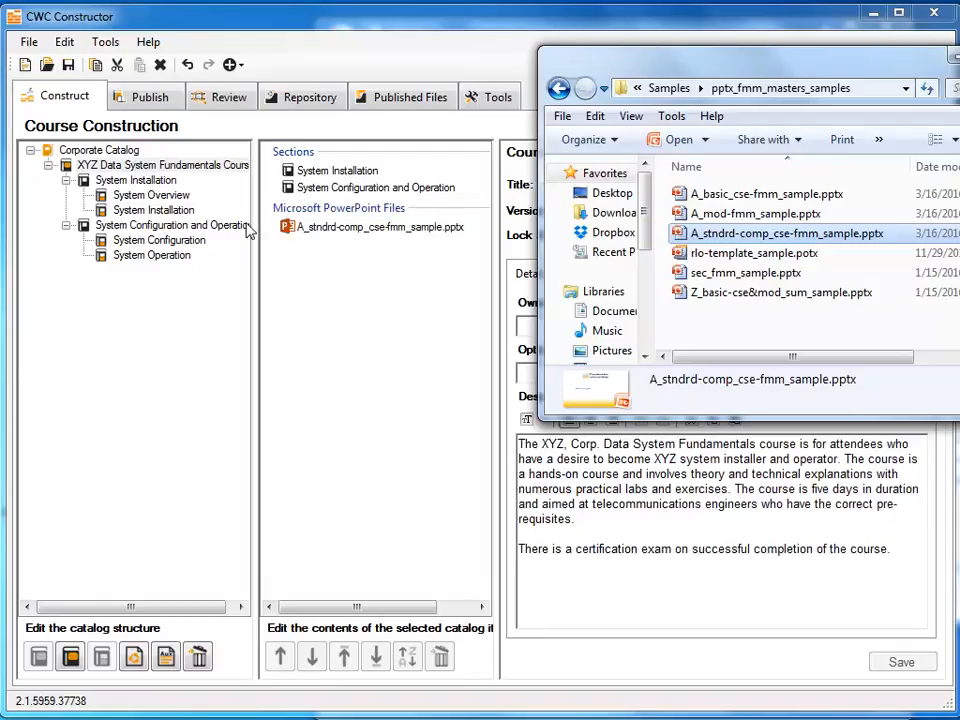
left_click(130, 197)
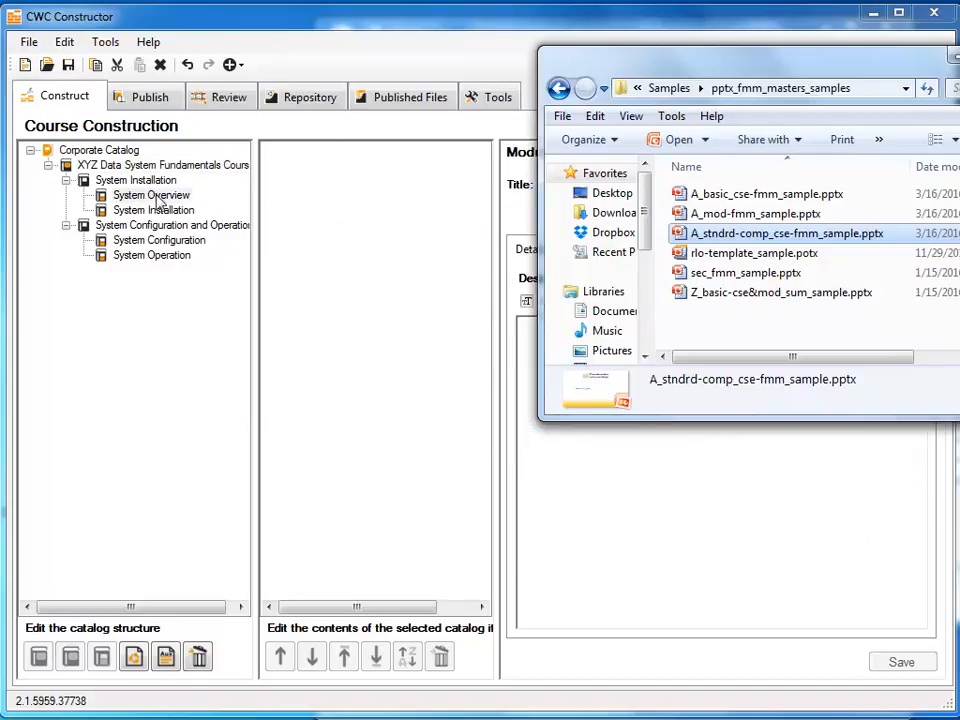
left_click(733, 273)
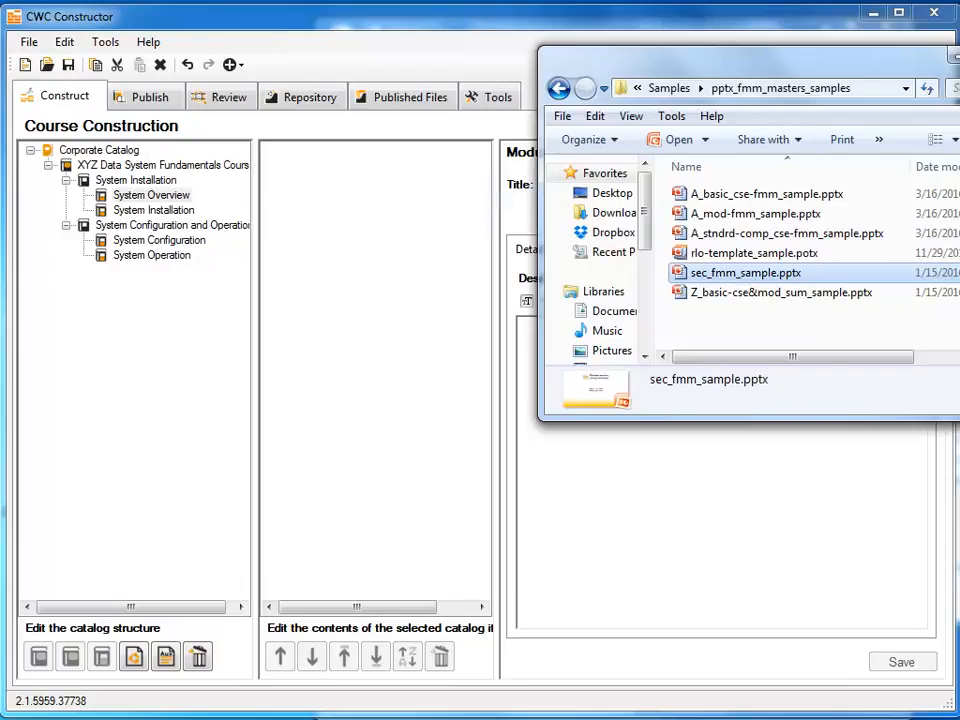
left_click(139, 182)
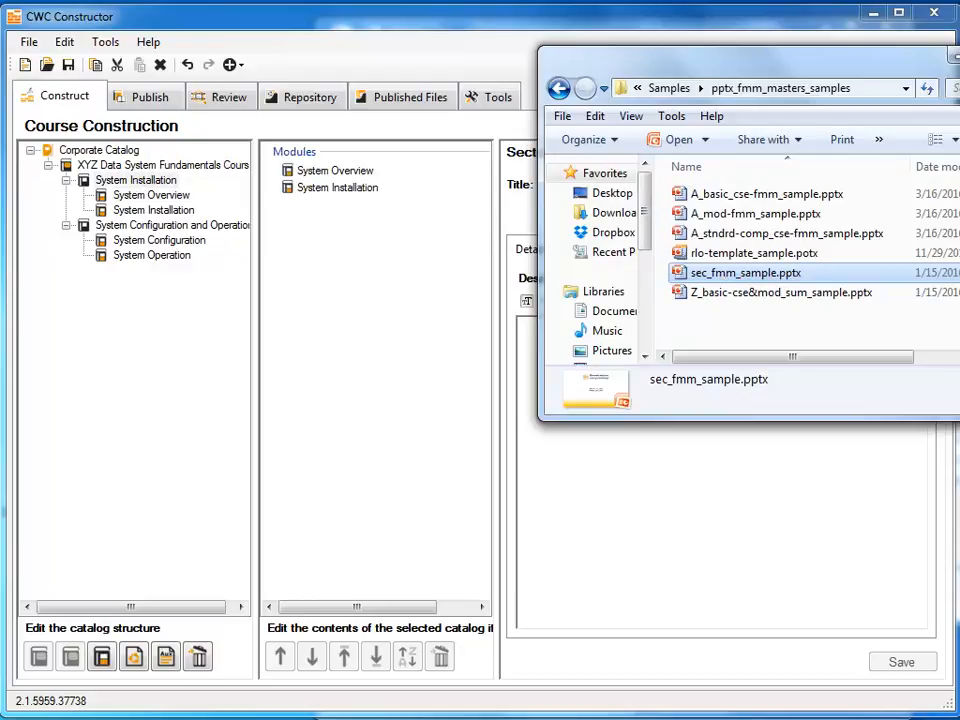
left_click_drag(722, 280, 300, 240)
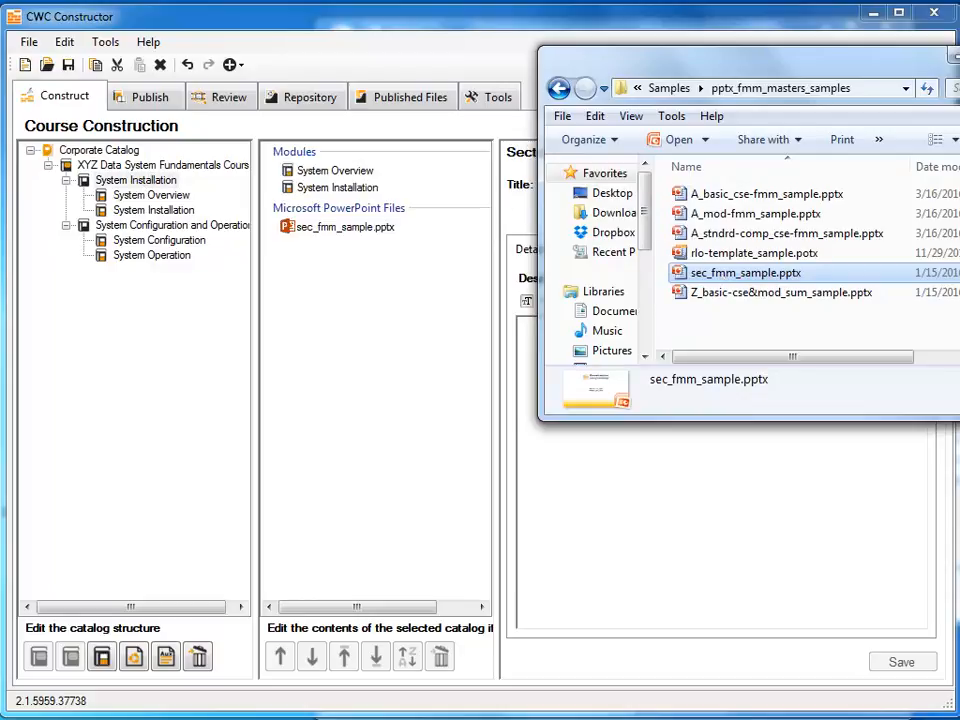
left_click(156, 227)
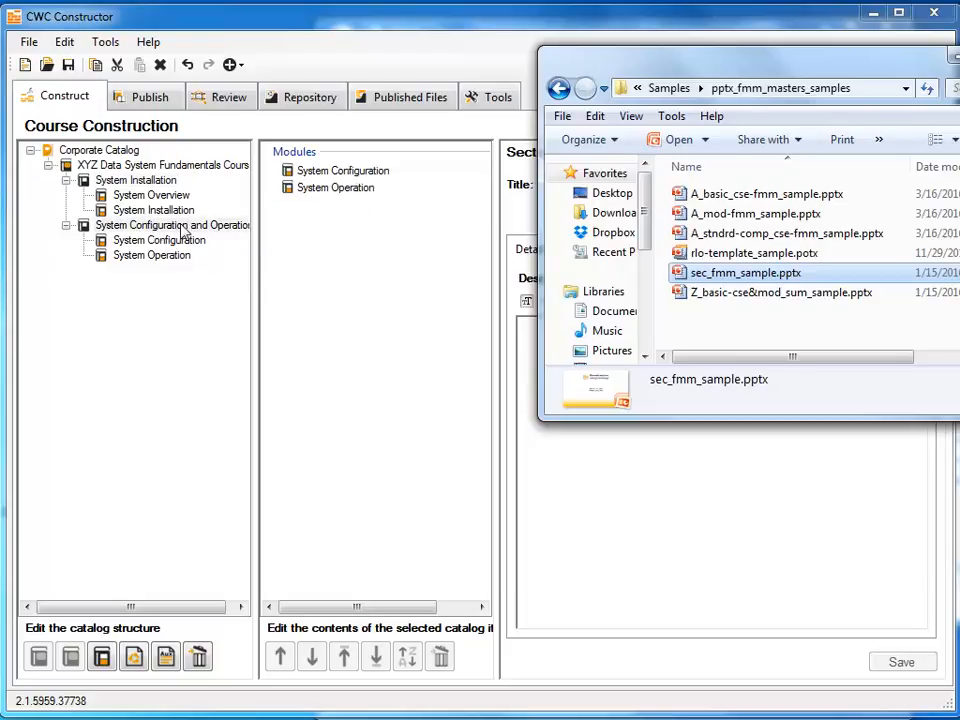
left_click_drag(755, 280, 280, 218)
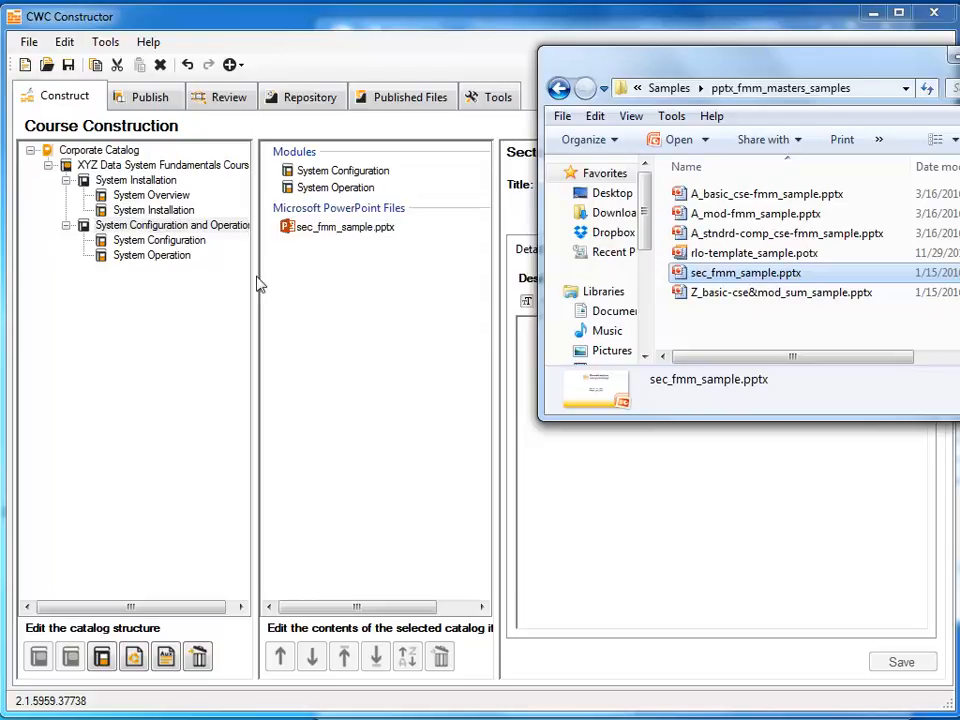
Add A_mod-fmm_sample.pptx and Z_basic-cse&mod_sum_sample.pptx from the pptx_fmm_masters_samples folder to all four modules
left_click(135, 197)
left_click(755, 213)
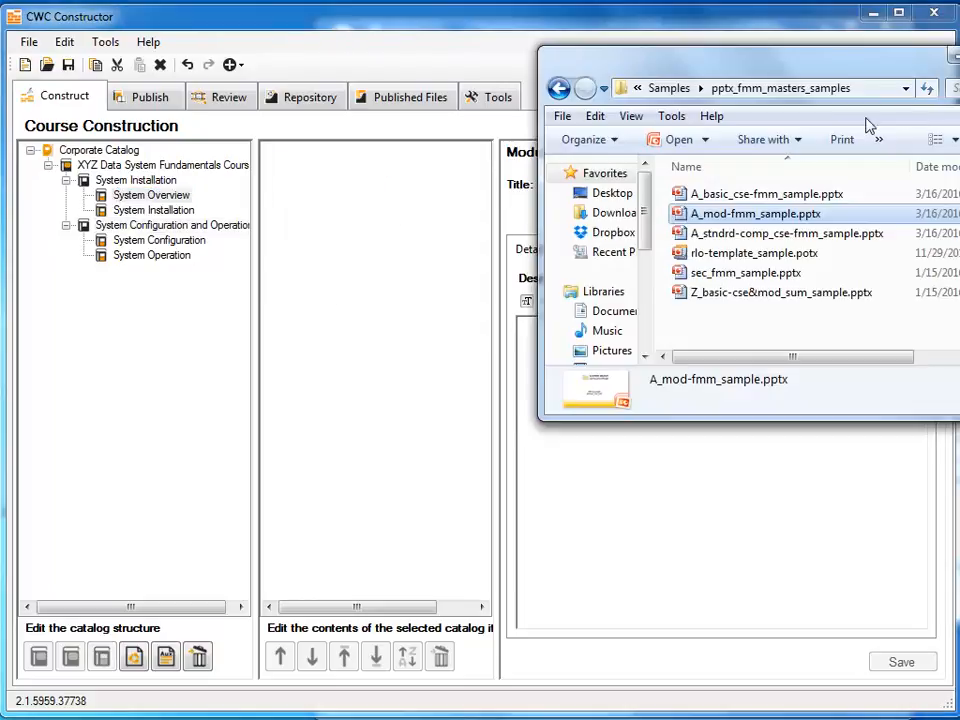
left_click(722, 293, "ctrl")
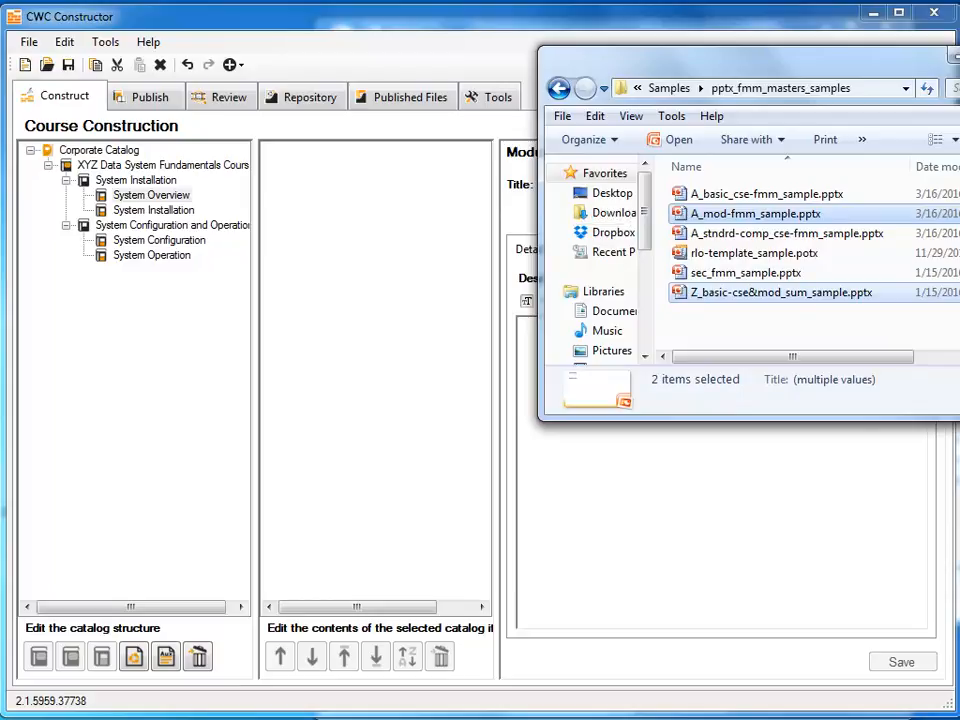
left_click_drag(722, 293, 330, 228)
left_click(132, 212)
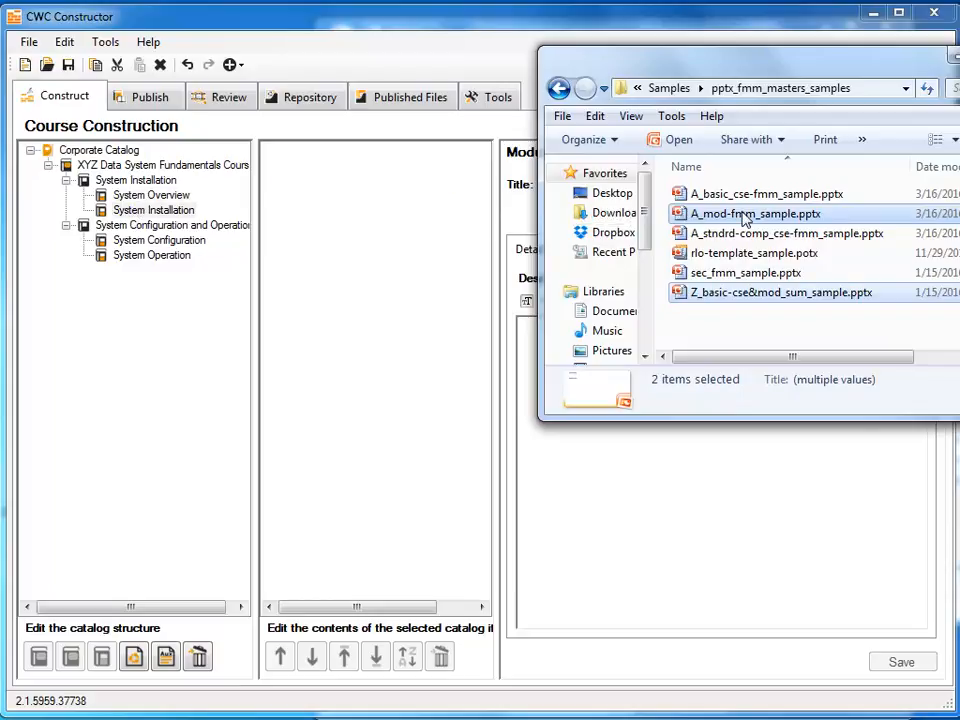
left_click(186, 241)
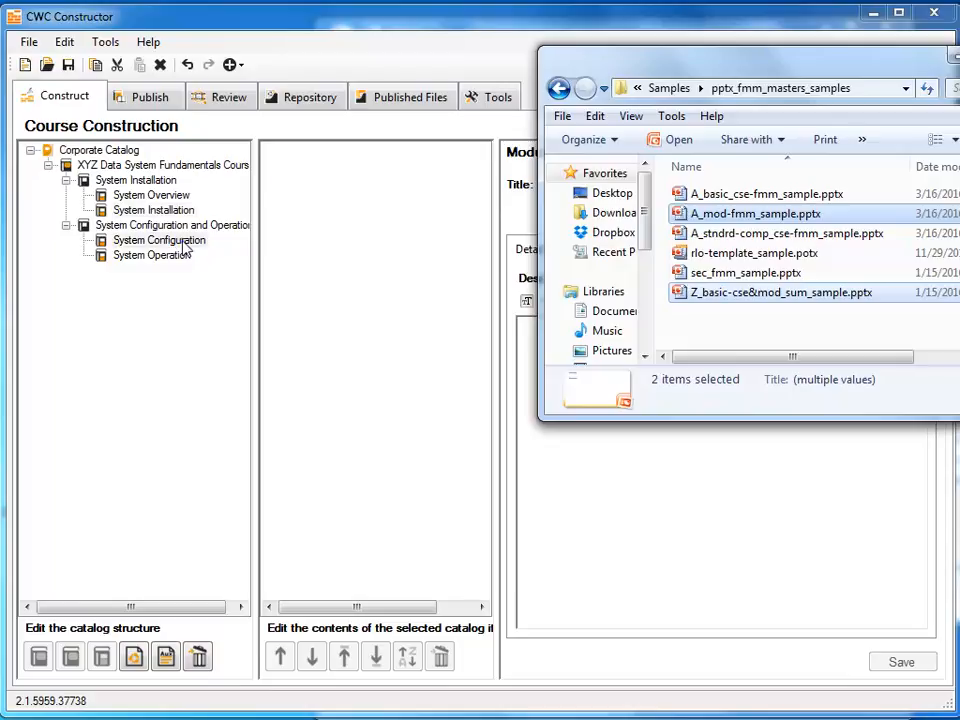
left_click_drag(732, 213, 134, 258)
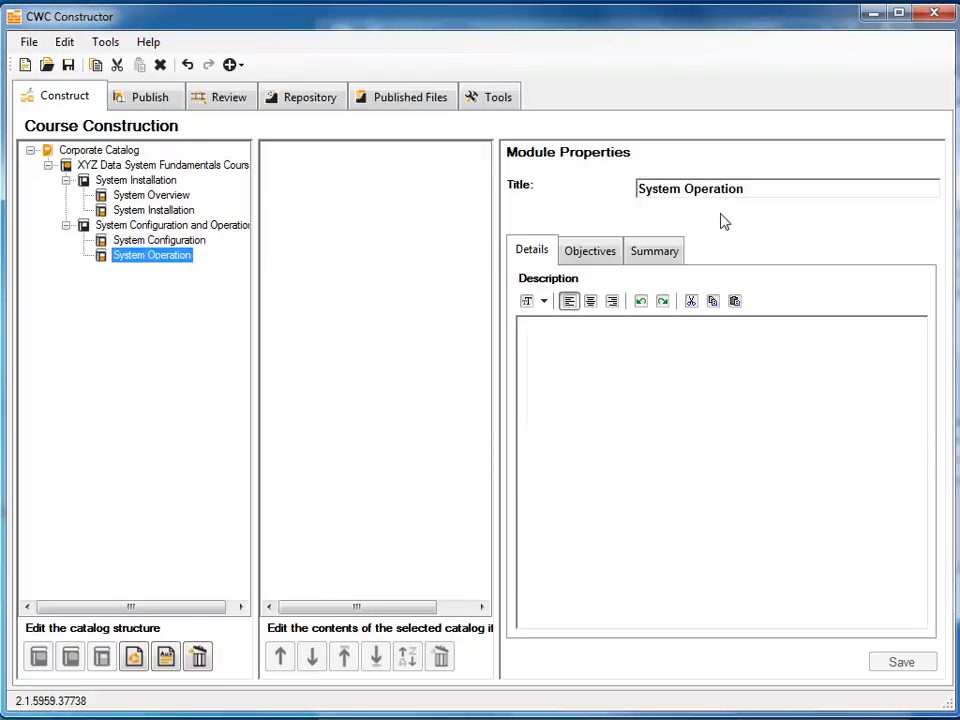
key("alt+Tab")
left_click_drag(724, 214, 460, 200)
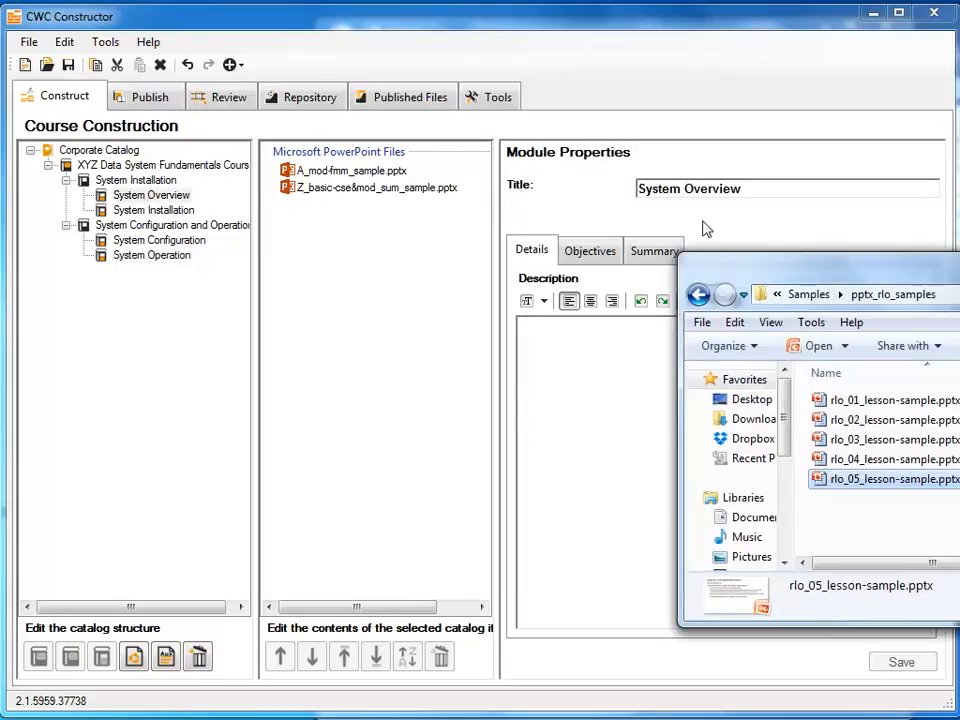
Add rlo_01_lesson-sample.pptx from the pptx_rlo_samples folder to the System Overview module and sort its files alphabetically
left_click_drag(812, 274, 642, 248)
left_click(683, 374)
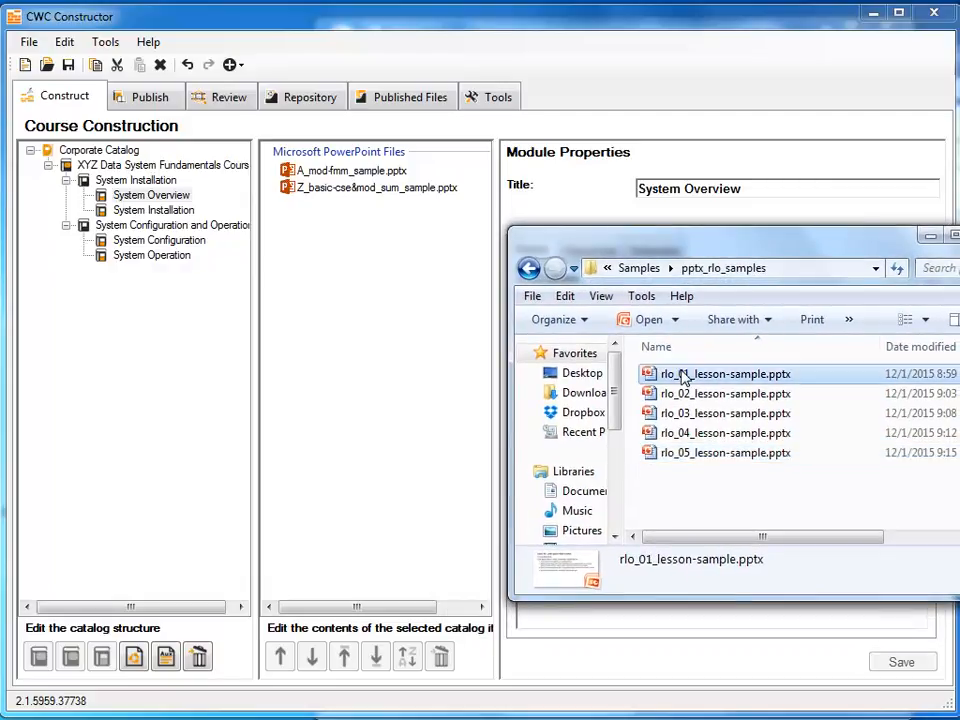
left_click_drag(683, 374, 398, 287)
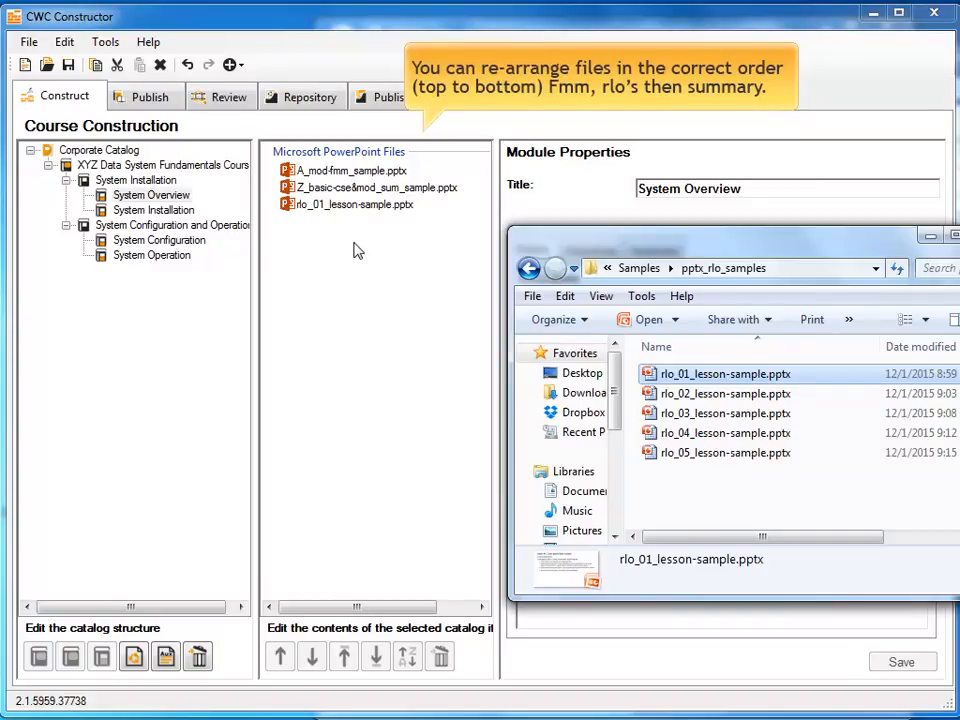
left_click(352, 205)
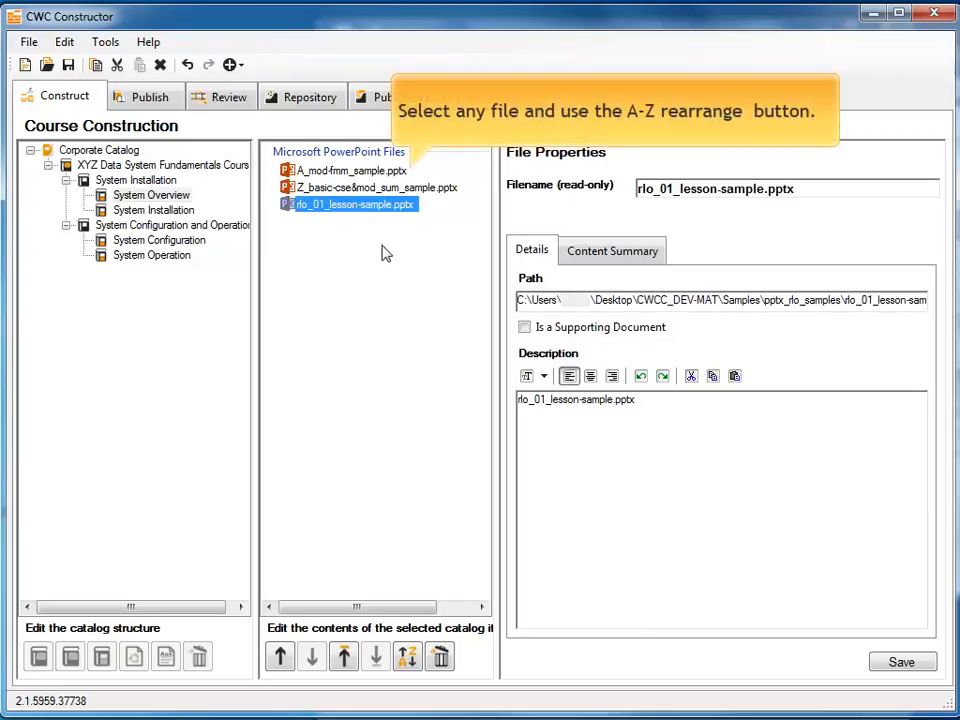
left_click(410, 656)
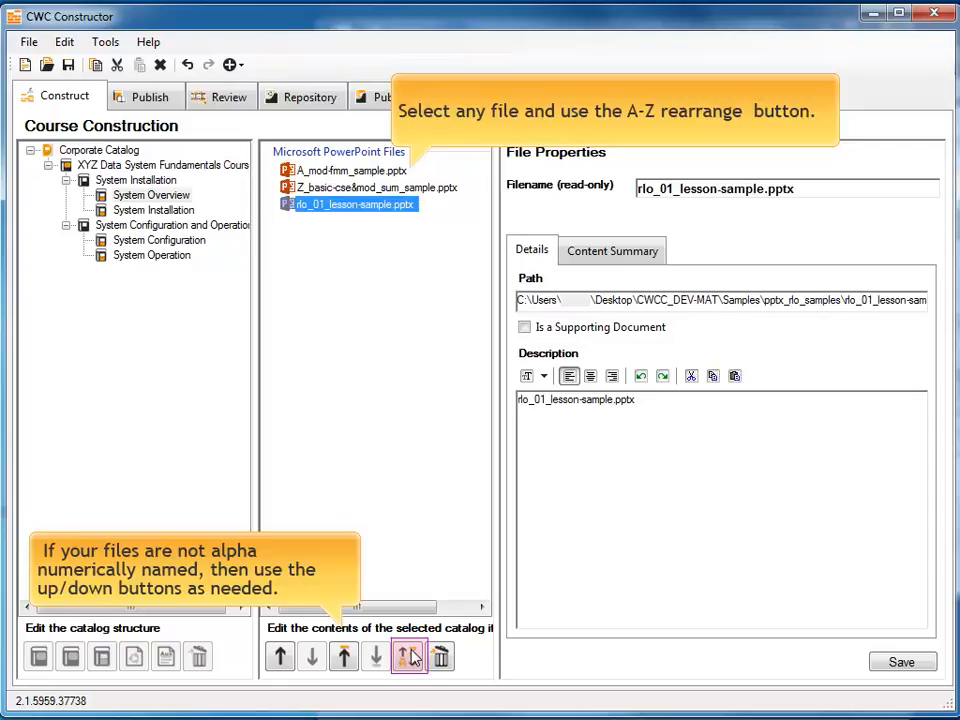
left_click(411, 656)
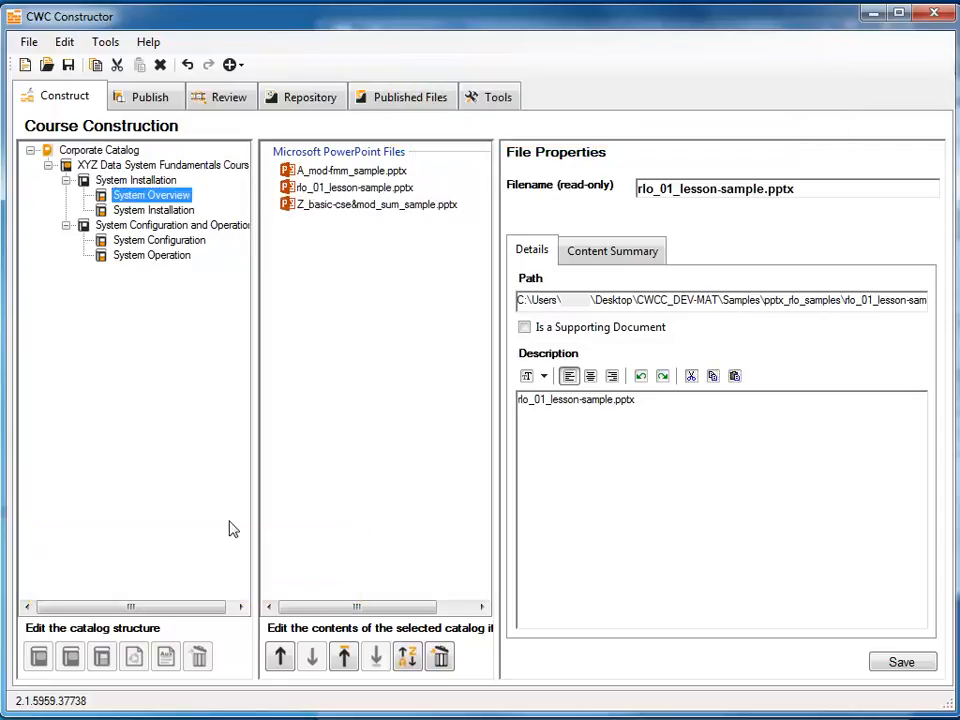
Add rlo_02_lesson-sample.pptx and rlo_03_lesson-sample.pptx to the System Installation module and sort its files alphabetically
double_click(160, 211)
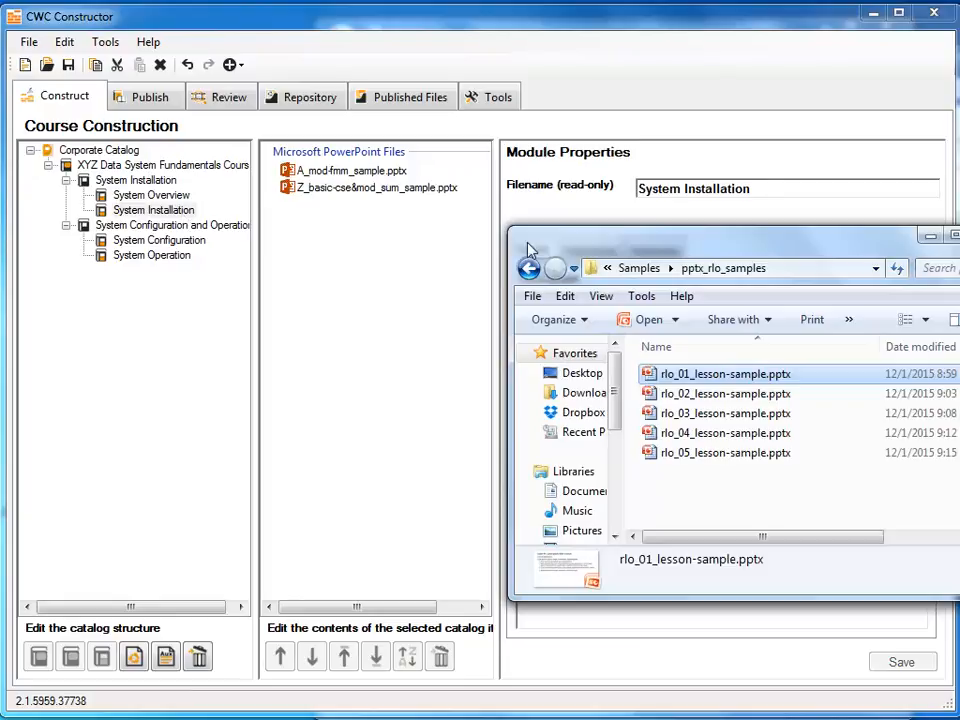
left_click(722, 396)
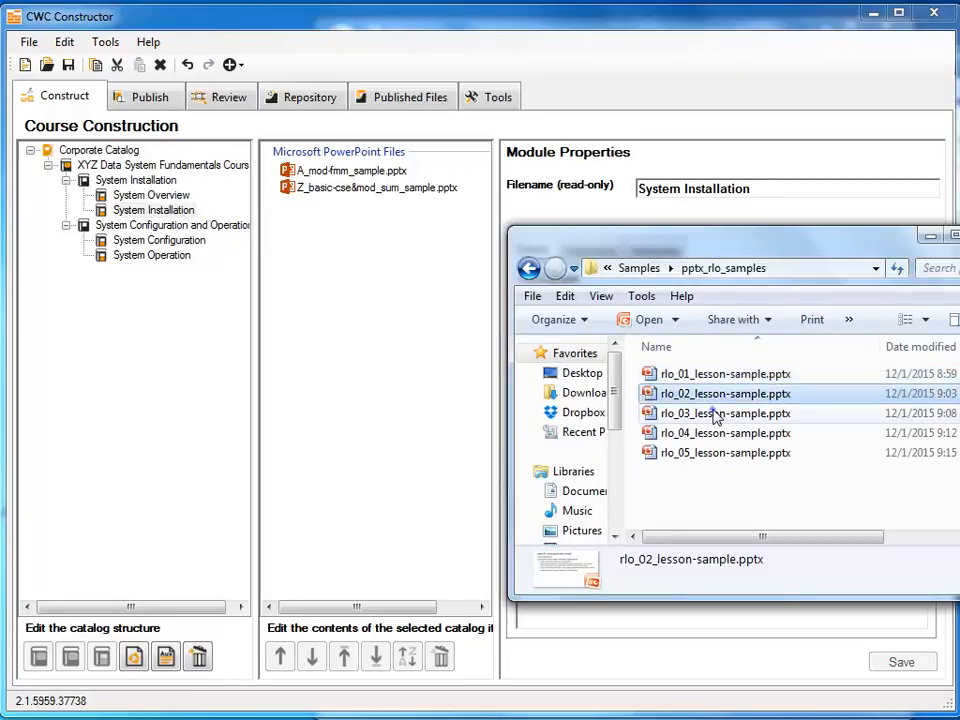
left_click(715, 414, "ctrl")
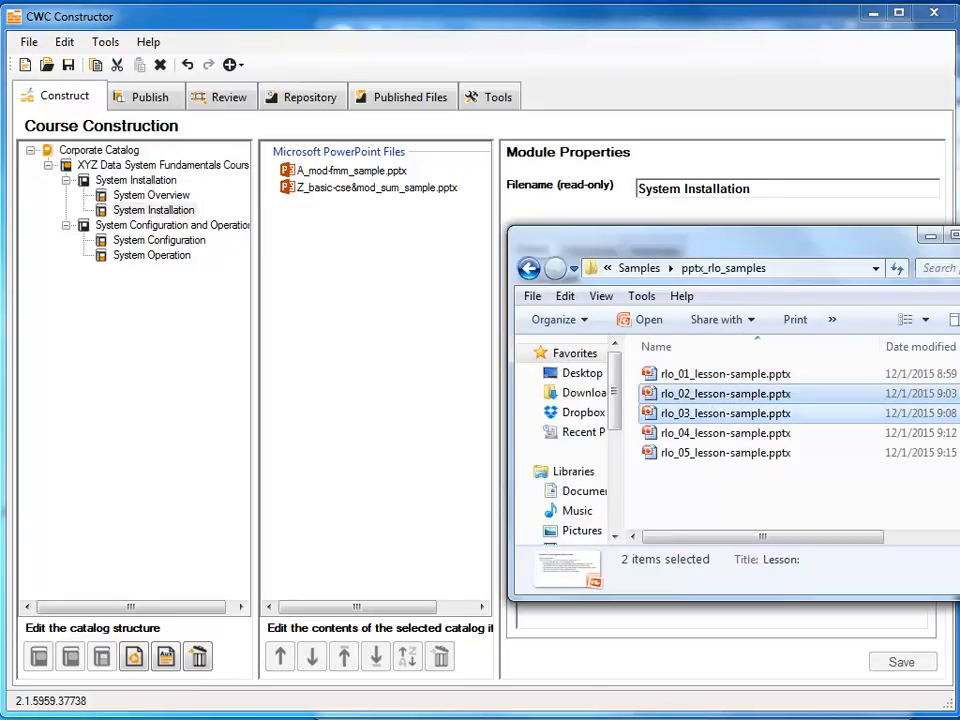
left_click_drag(715, 413, 370, 244)
left_click(368, 209)
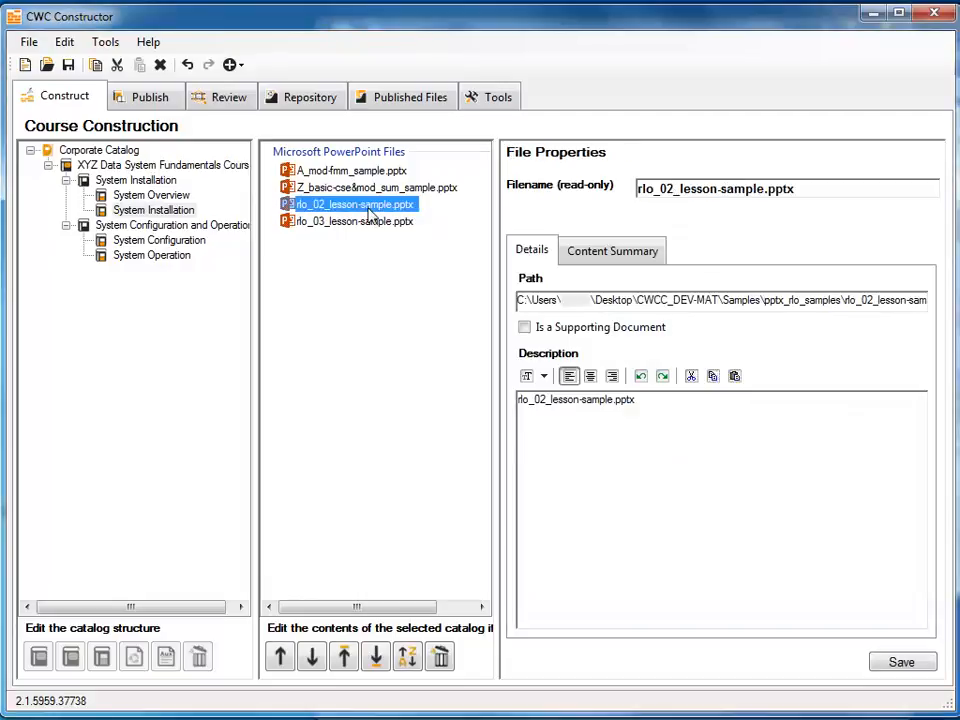
left_click(407, 656)
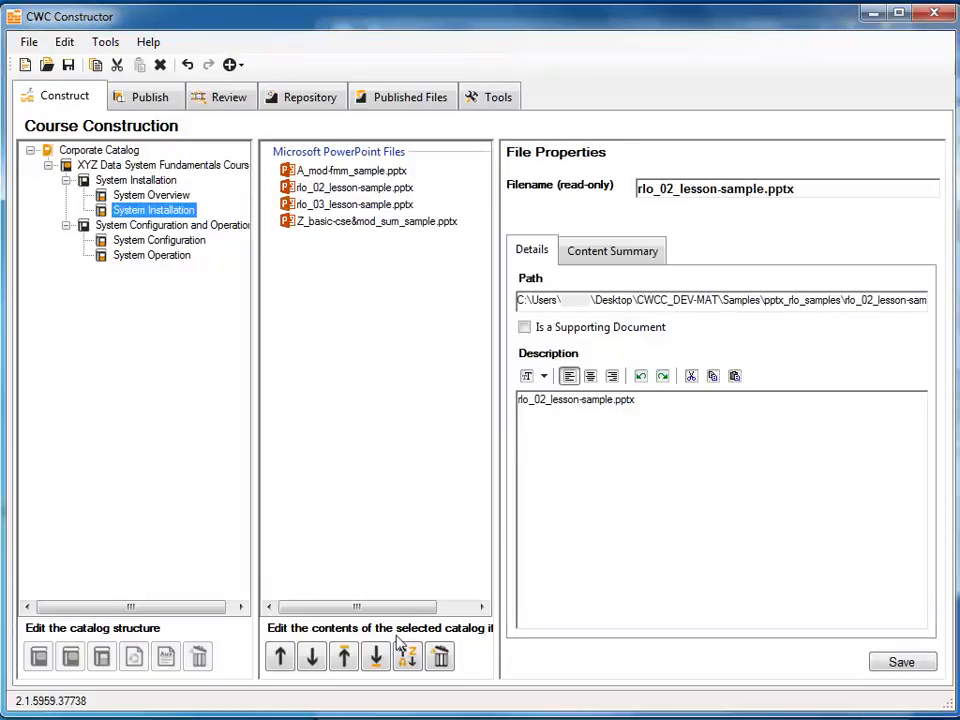
left_click(379, 222)
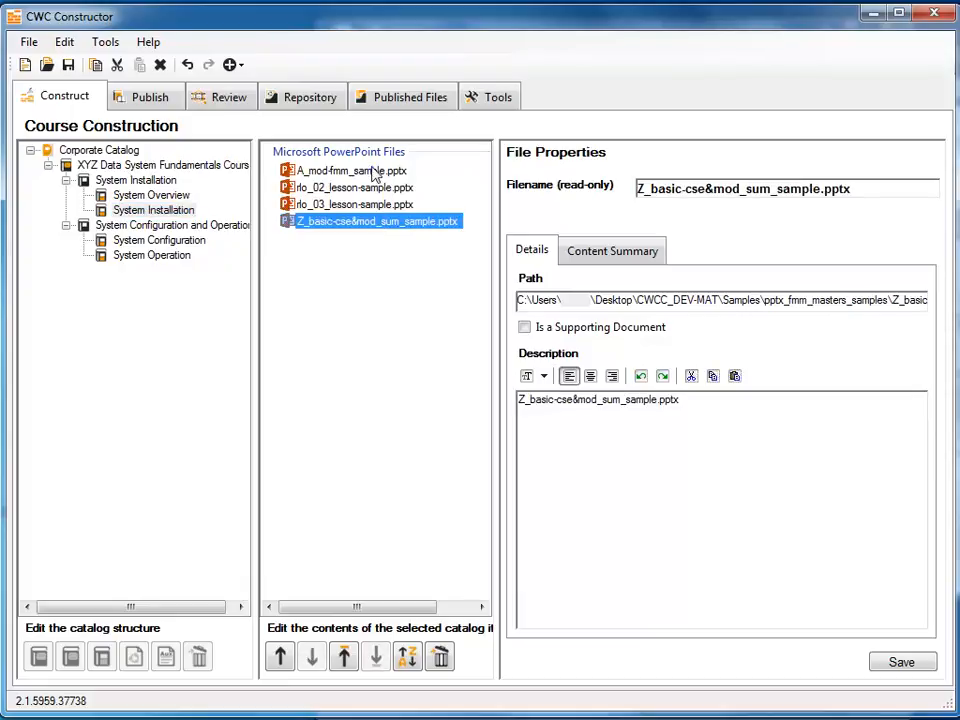
left_click(375, 172)
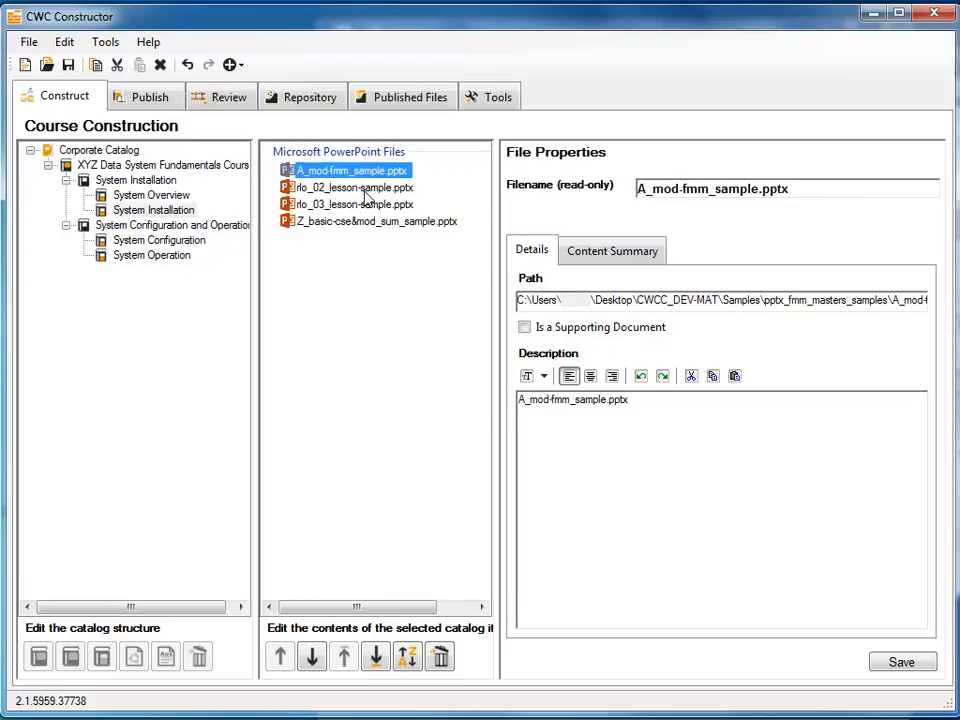
left_click(366, 191)
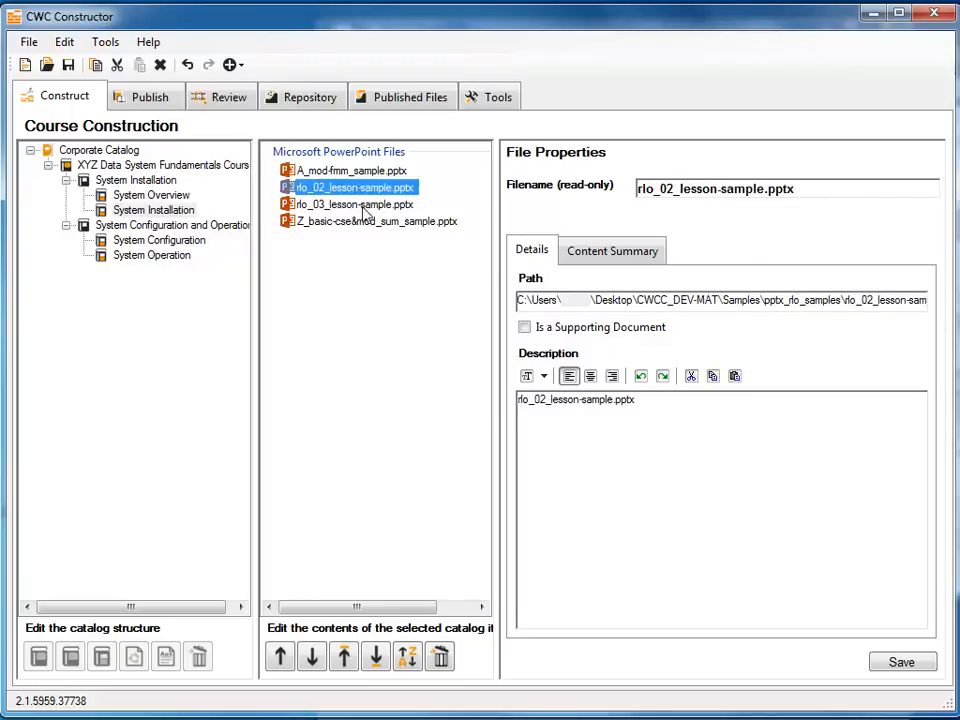
left_click(366, 206)
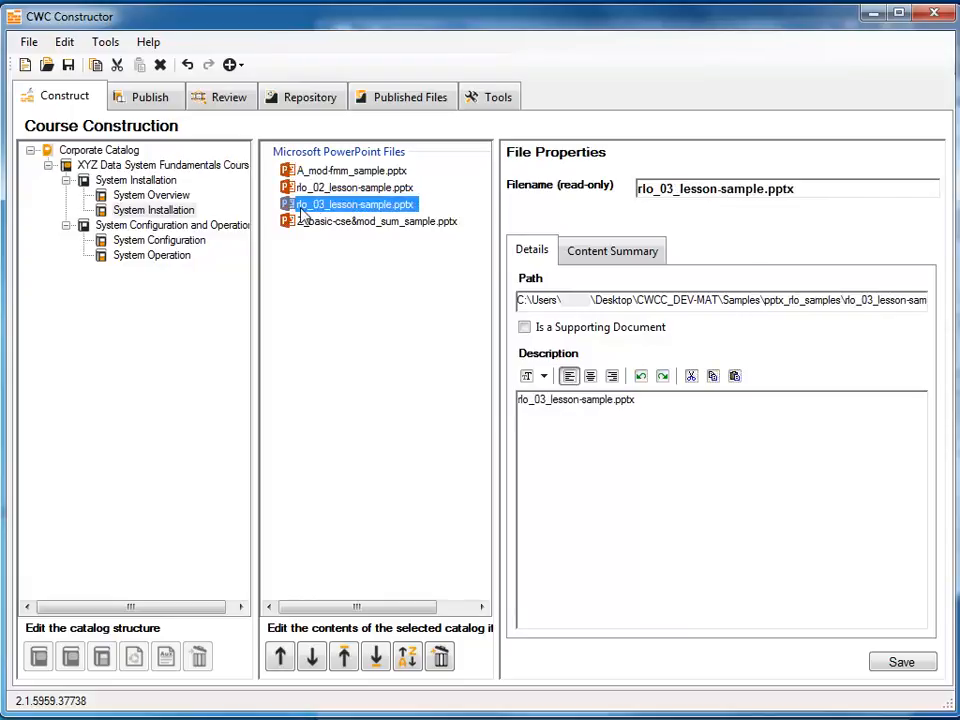
Add rlo_04_lesson-sample.pptx to the System Configuration module and sort its files alphabetically
left_click(174, 250)
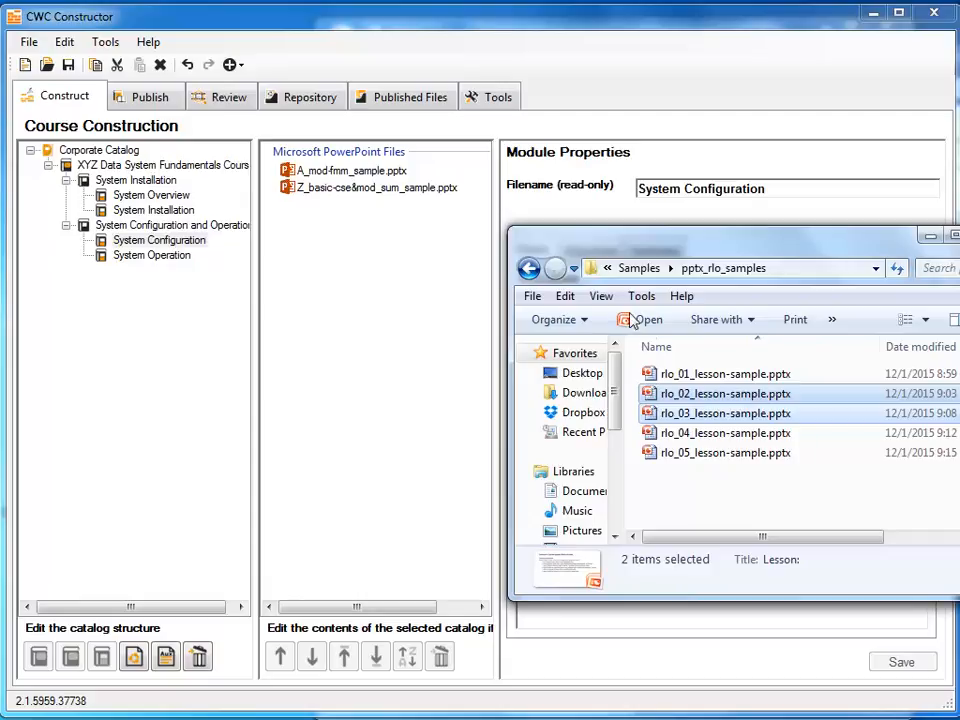
left_click(718, 436)
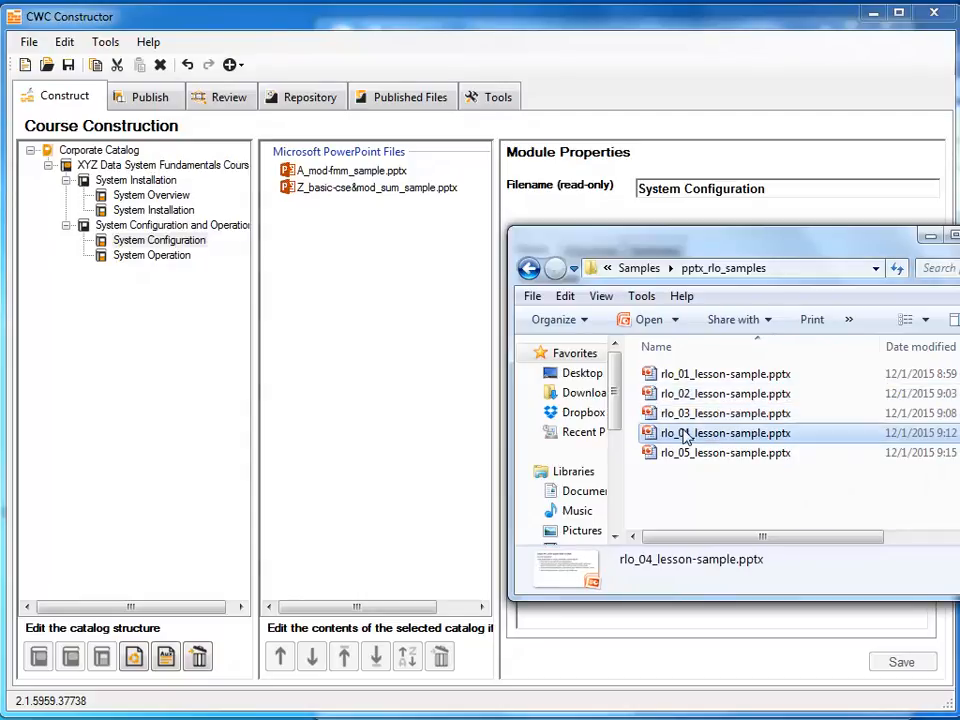
left_click_drag(725, 433, 364, 186)
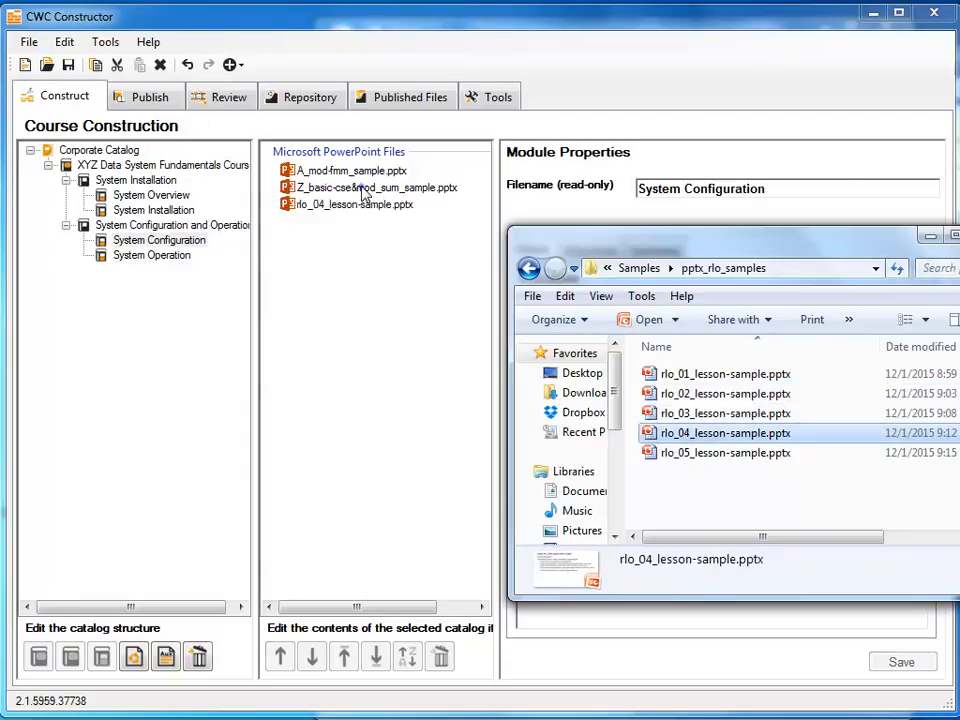
left_click(364, 187)
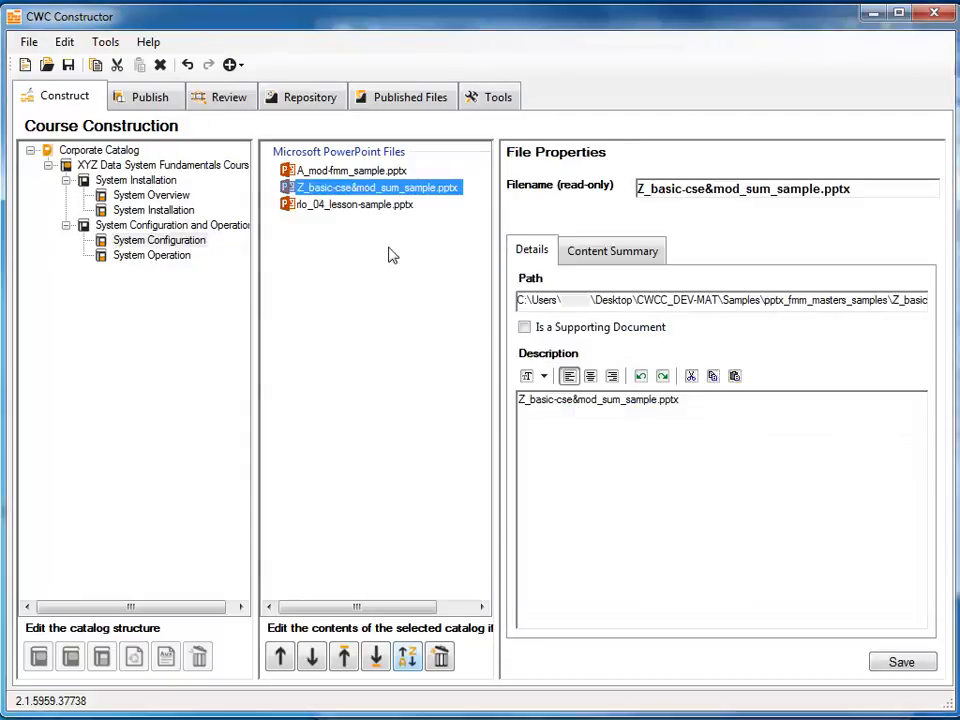
left_click(408, 656)
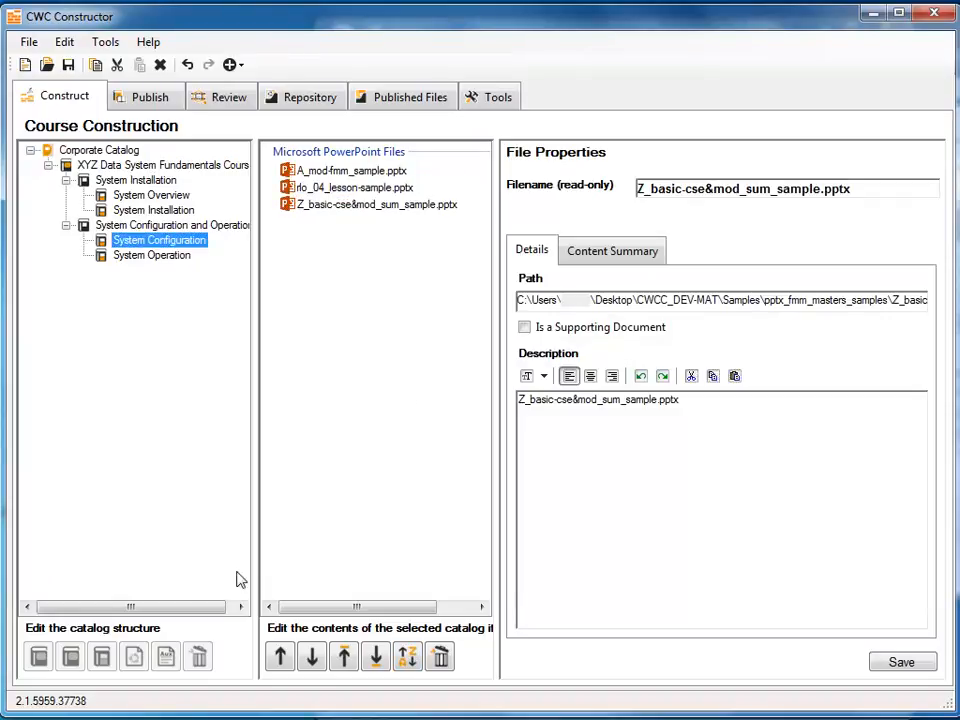
Add rlo_05_lesson-sample.pptx from the pptx_rlo_samples folder to the System Operation module and sort its files alphabetically
left_click(163, 262)
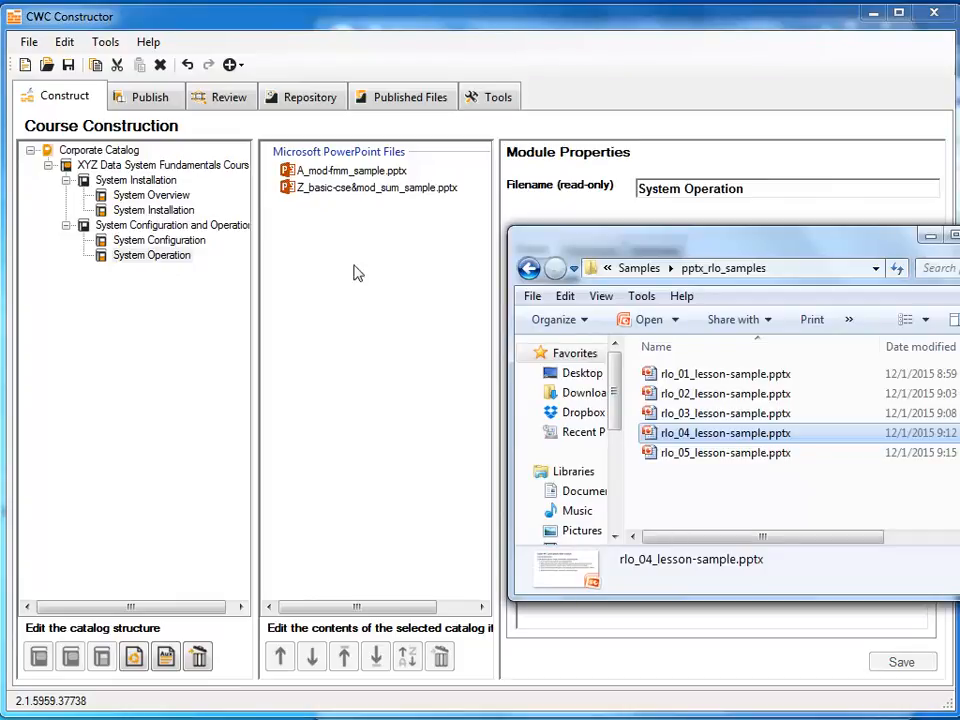
left_click(758, 454)
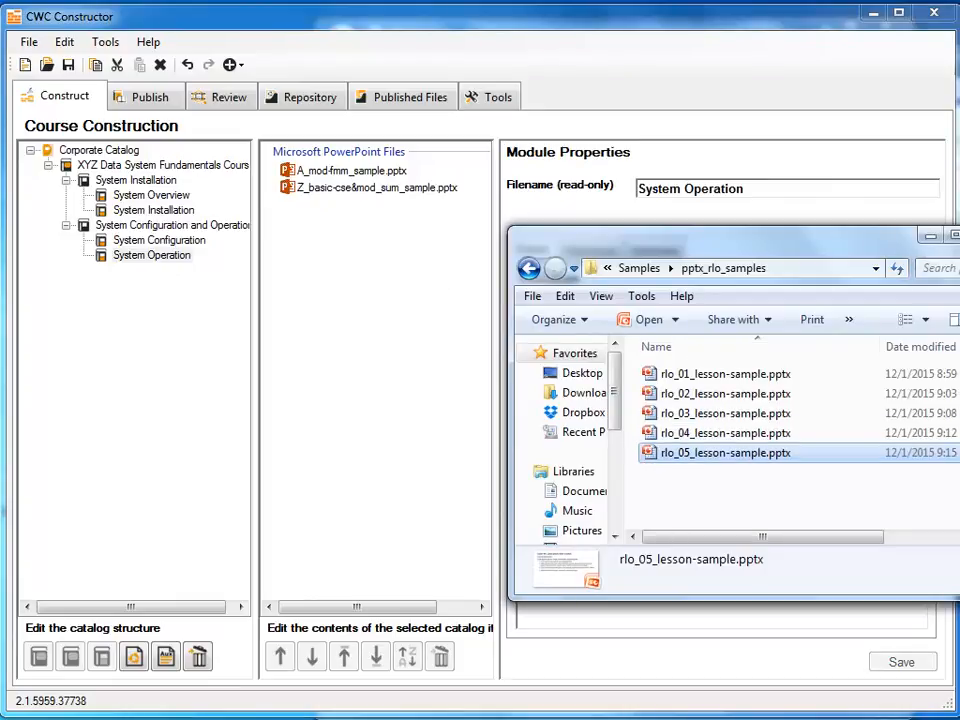
left_click_drag(725, 452, 358, 208)
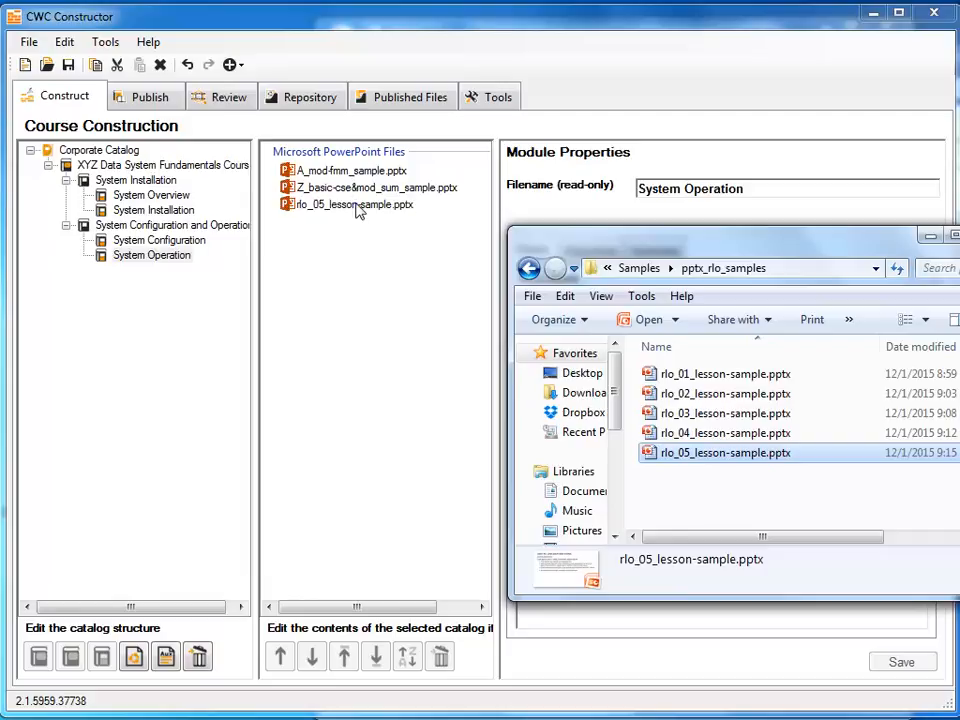
left_click(358, 206)
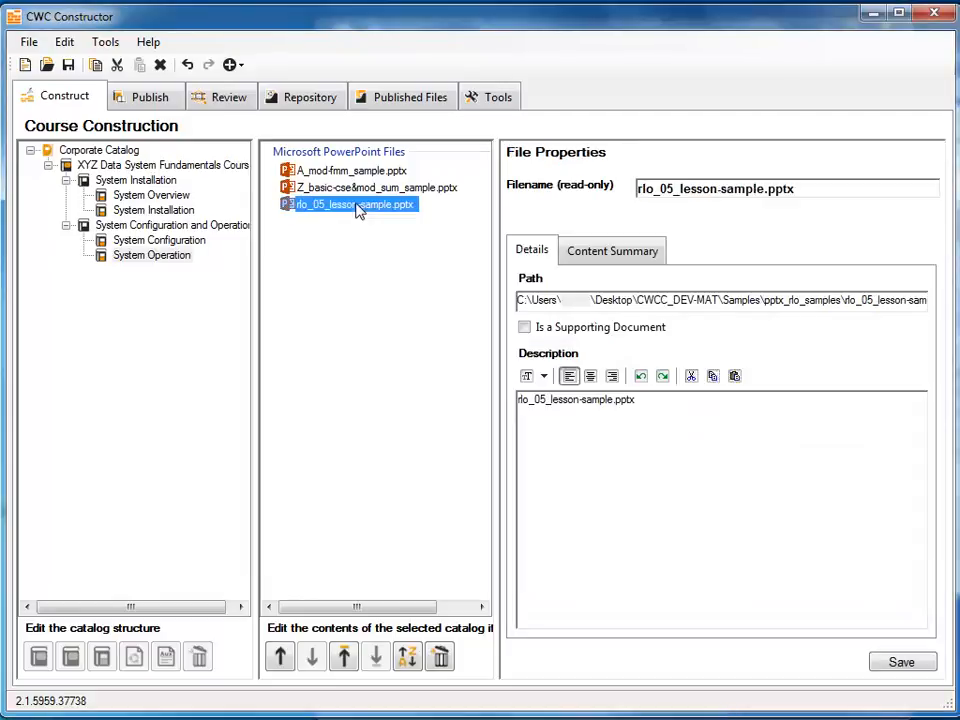
left_click(408, 657)
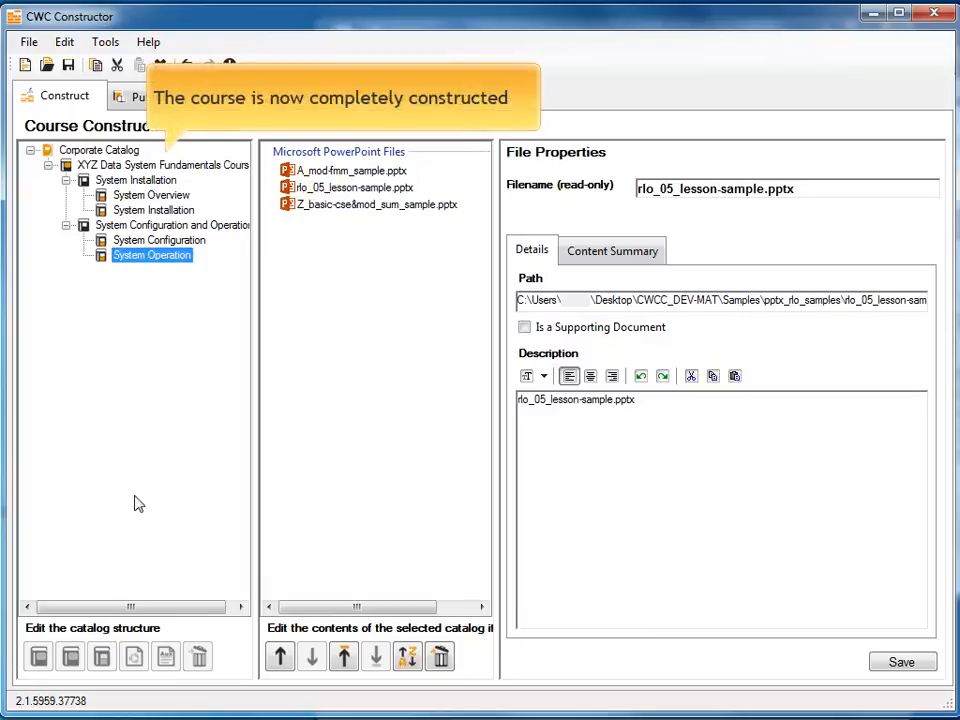
Select the XYZ Data System Fundamentals Course and save the contents of the Corporate Catalog
left_click(72, 164)
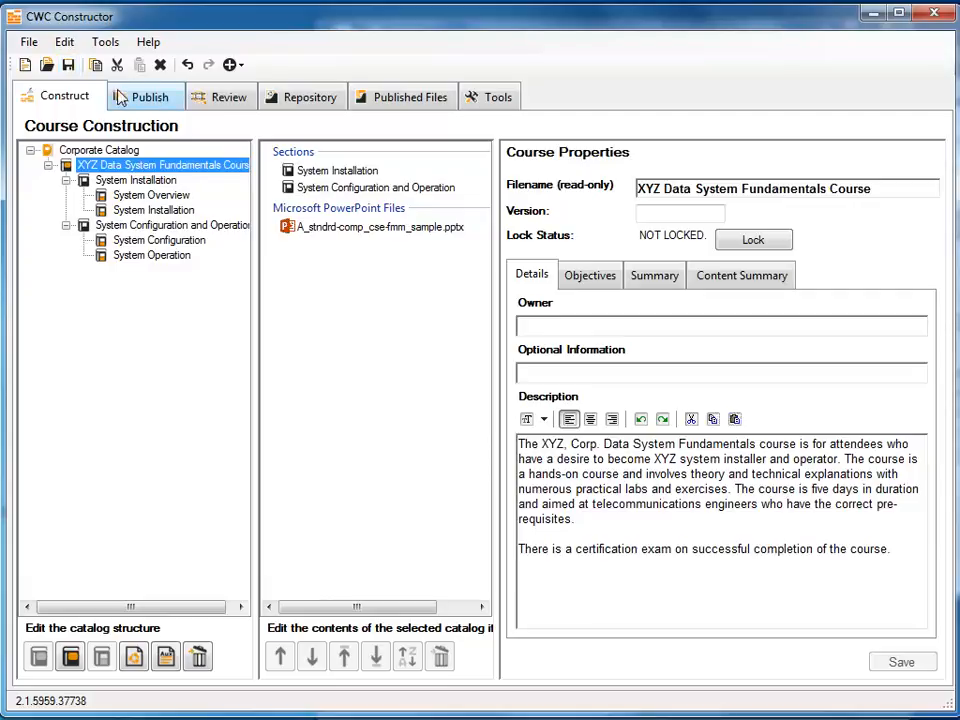
left_click(69, 65)
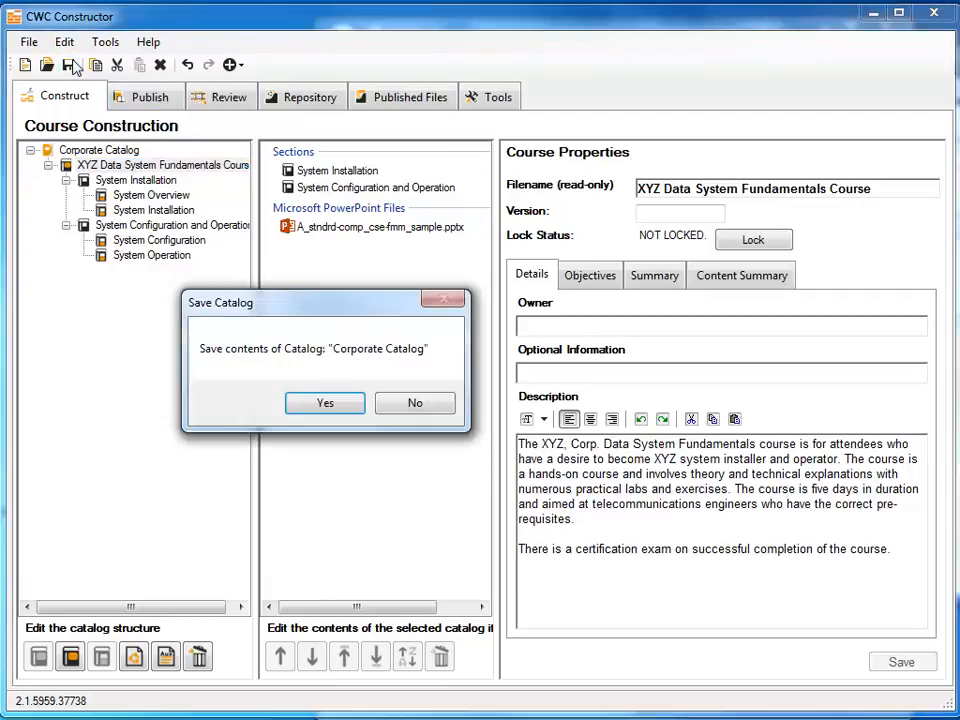
left_click(329, 405)
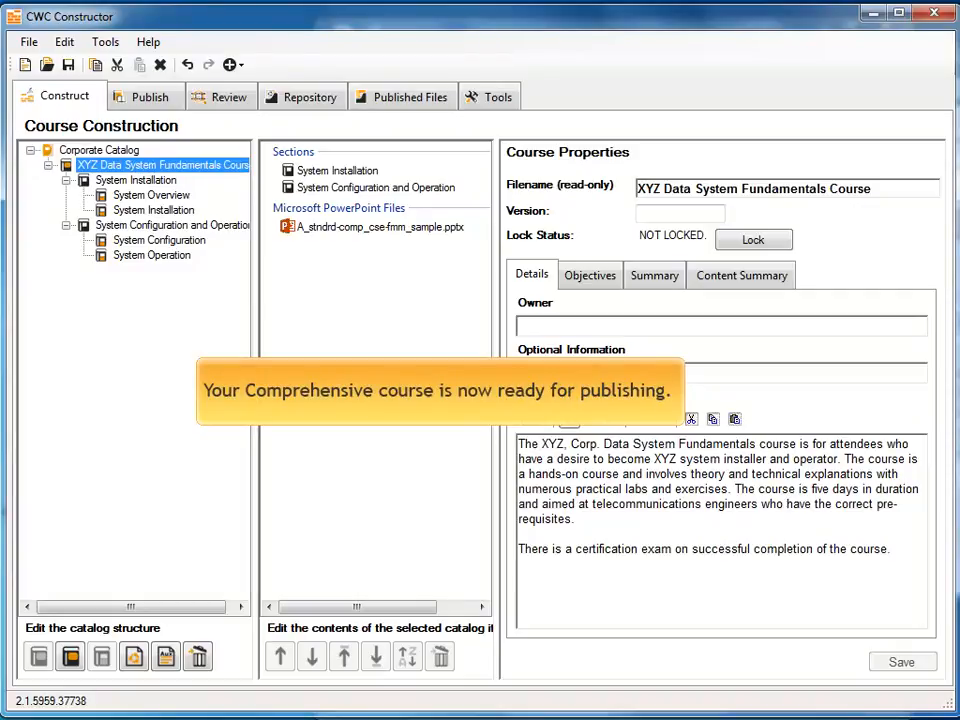